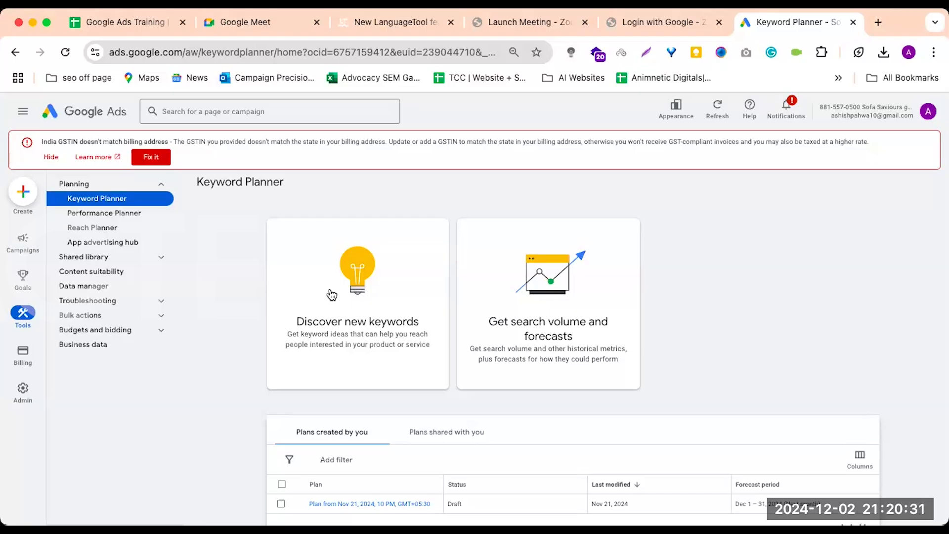
Open the form for discovering new keywords
{"action": "left_click", "coordinate": [331, 295]}
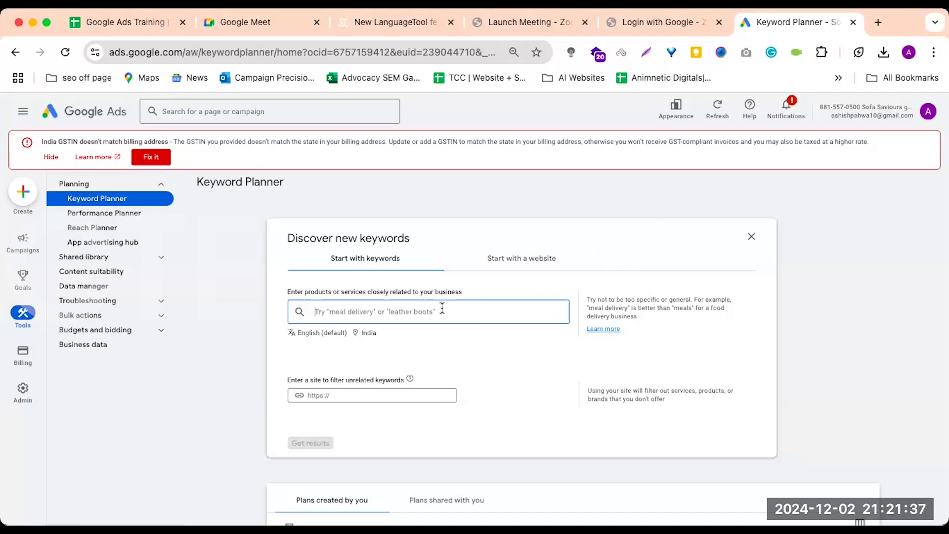
{"action": "scroll", "coordinate": [441, 313], "scroll_direction": "down", "scroll_amount": 1}
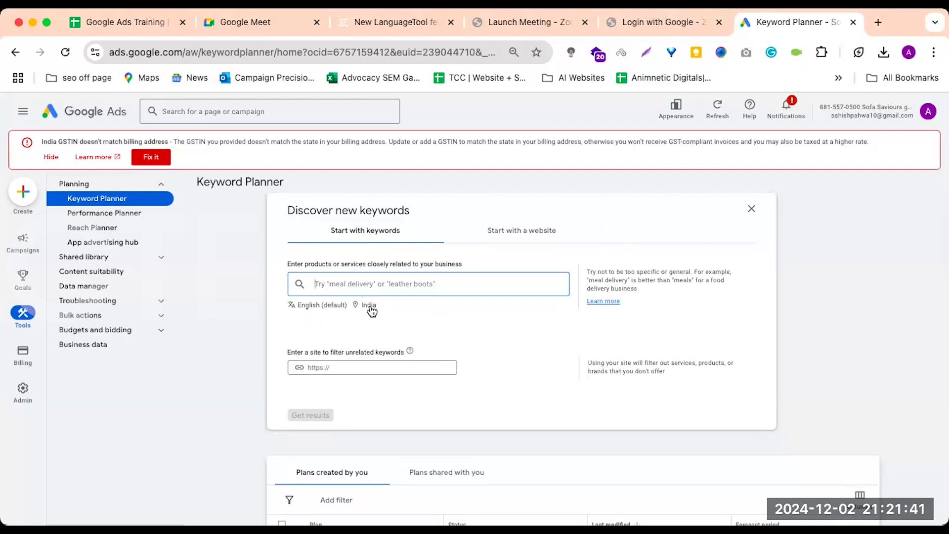
Review the keyword discovery form's location setting, its site filter and the option to start with a website
{"action": "left_click", "coordinate": [370, 304]}
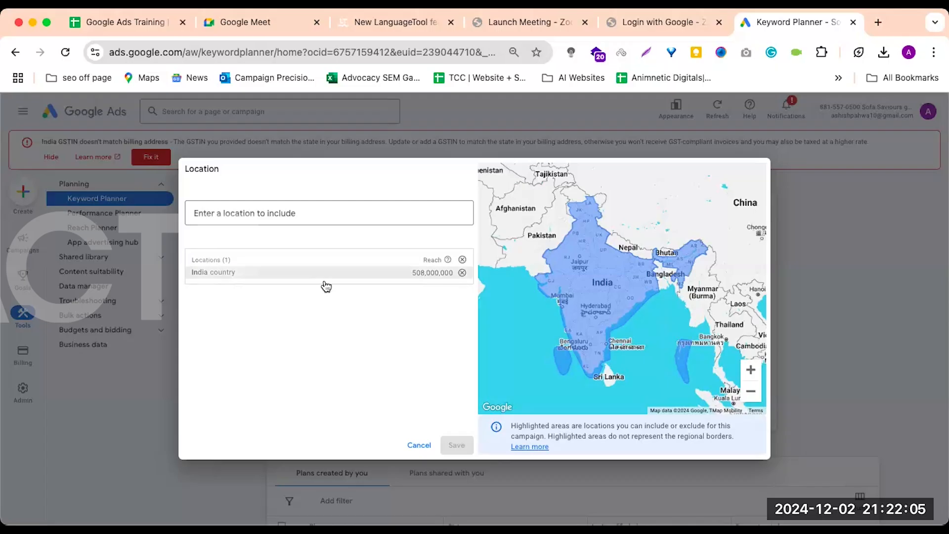
{"action": "left_click", "coordinate": [419, 445]}
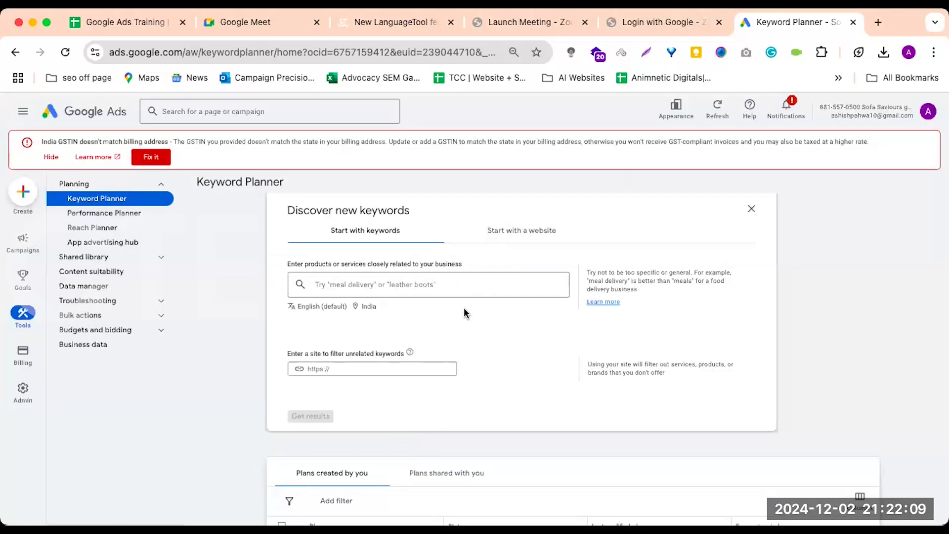
{"action": "scroll", "coordinate": [459, 323], "scroll_direction": "down", "scroll_amount": 2}
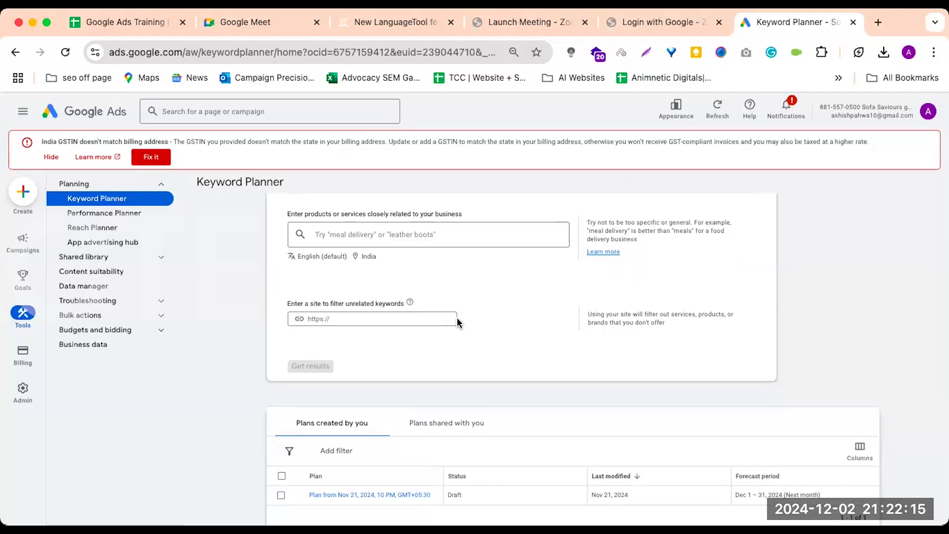
{"action": "scroll", "coordinate": [458, 322], "scroll_direction": "up", "scroll_amount": 2}
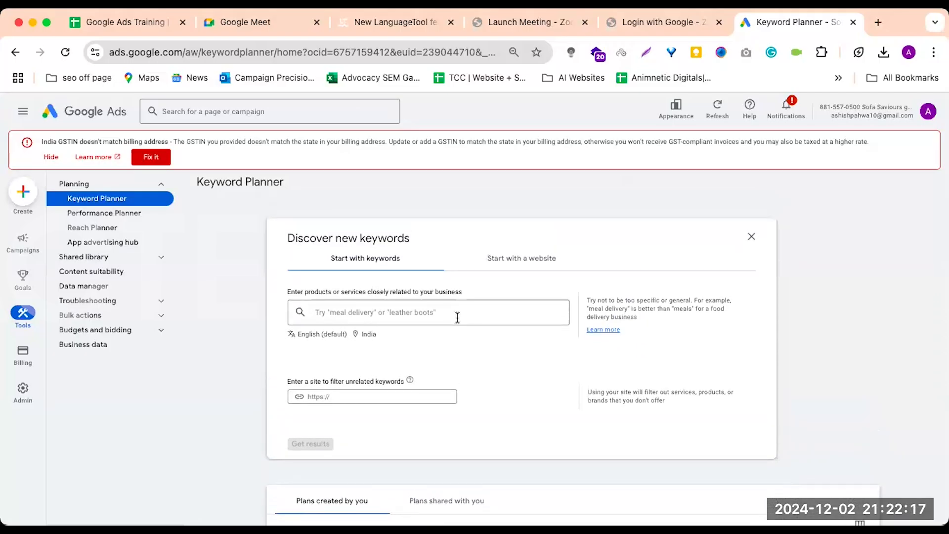
{"action": "left_click", "coordinate": [508, 265]}
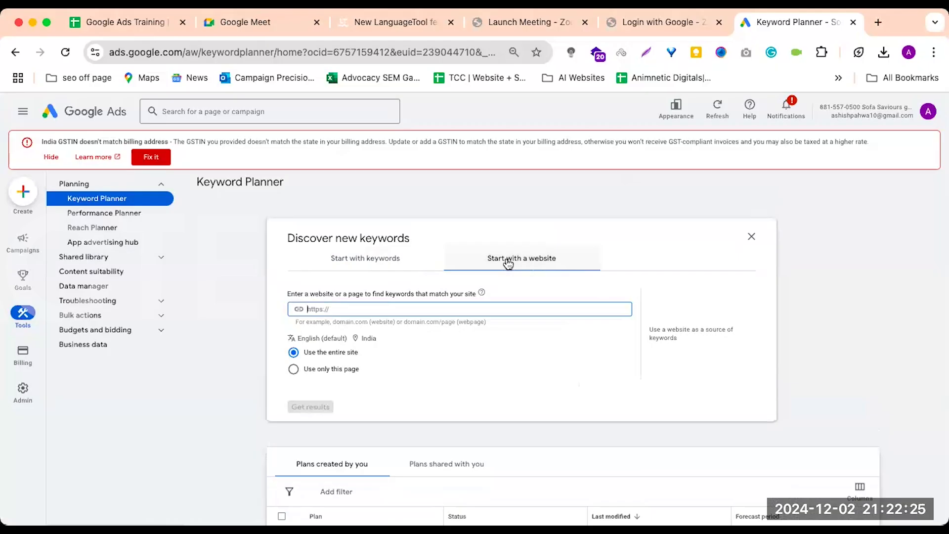
{"action": "left_click", "coordinate": [388, 257]}
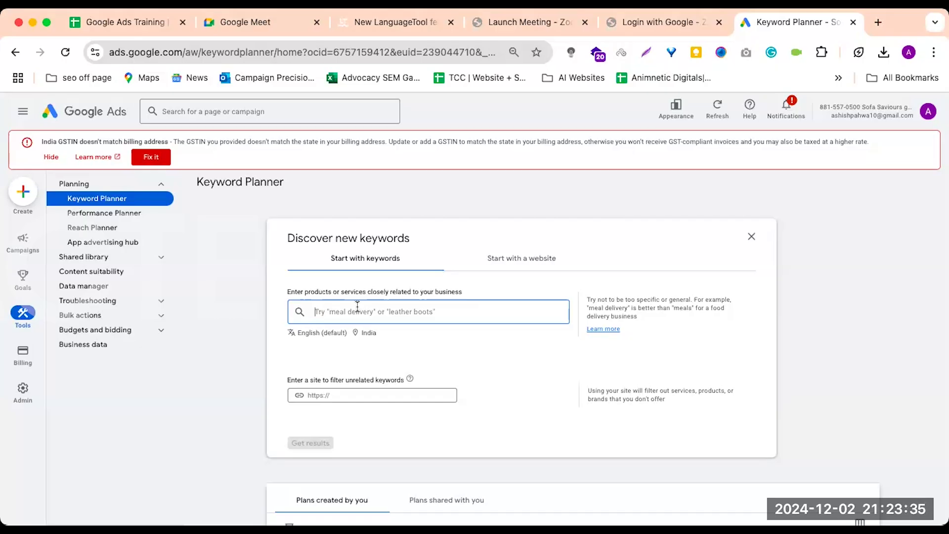
{"action": "type", "text": "py"}
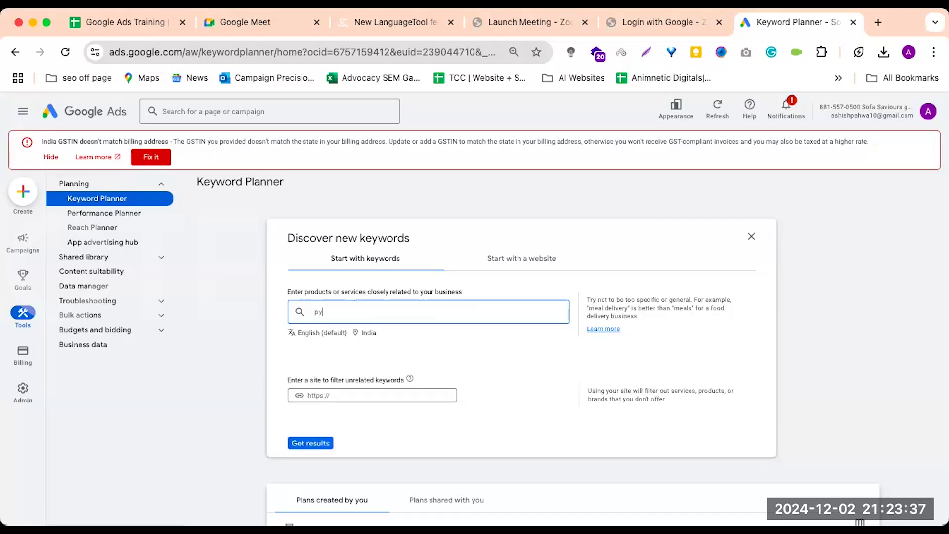
{"action": "type", "text": "thon course"}
{"action": "left_click", "coordinate": [341, 391]}
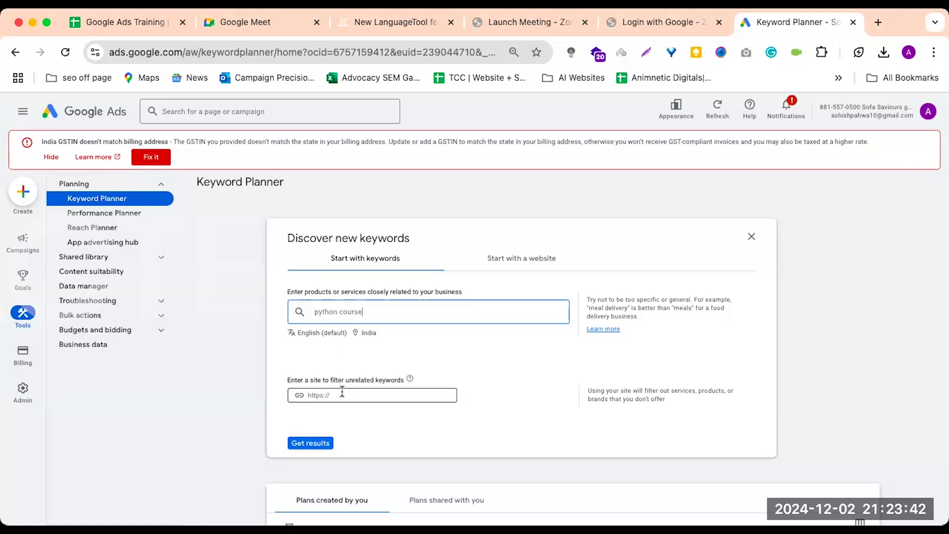
{"action": "left_click", "coordinate": [878, 23]}
{"action": "type", "text": "acte.in"}
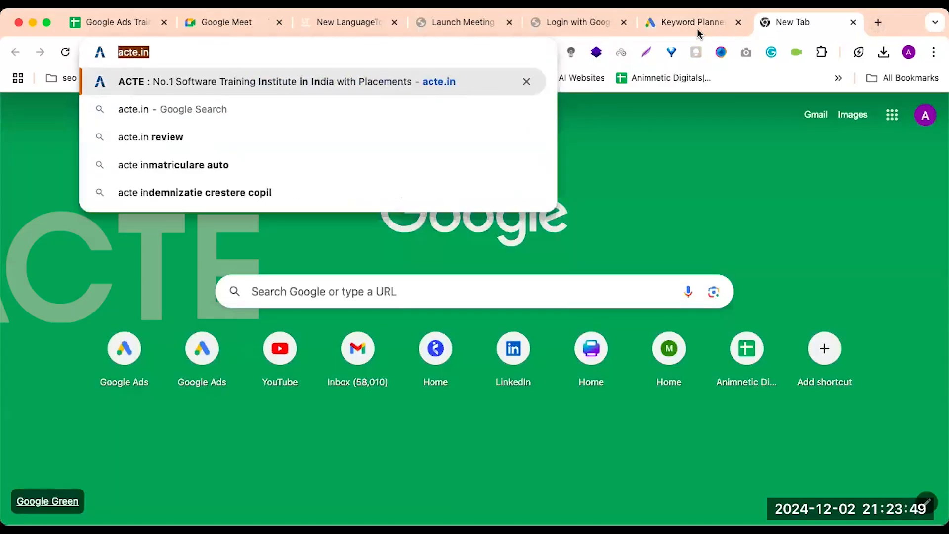
{"action": "left_click", "coordinate": [697, 28]}
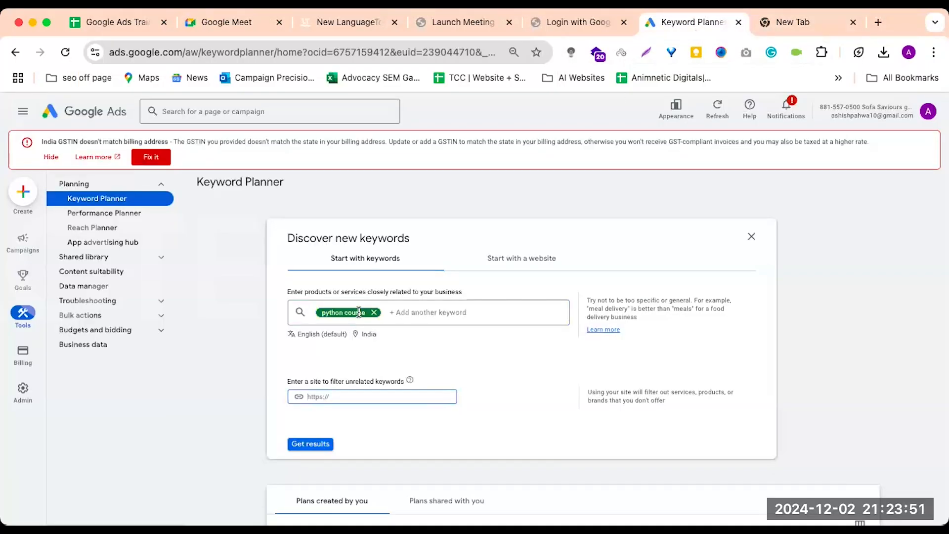
{"action": "type", "text": "https://www.acte.in/"}
{"action": "left_click", "coordinate": [322, 450]}
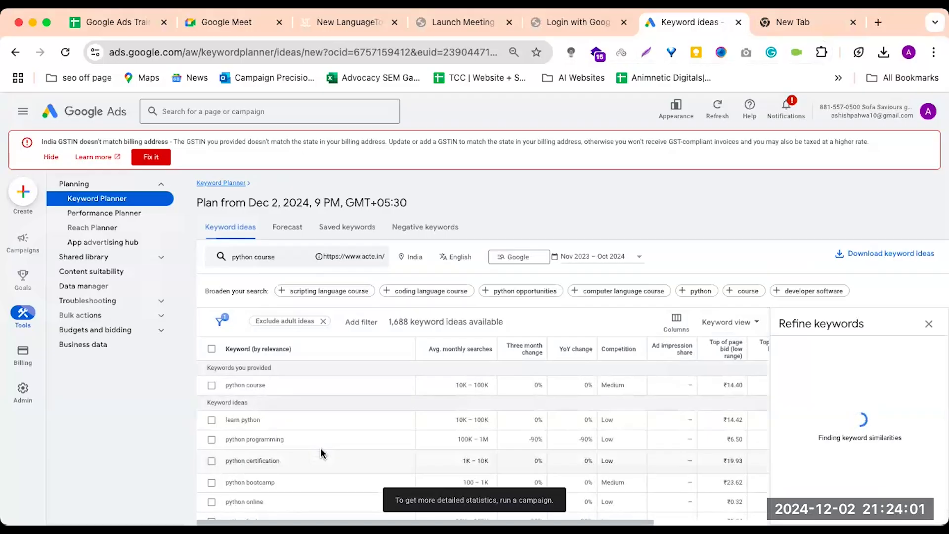
Examine the suggested keywords related to "python course" and their average monthly searches
{"action": "scroll", "coordinate": [320, 448], "scroll_direction": "down", "scroll_amount": 2}
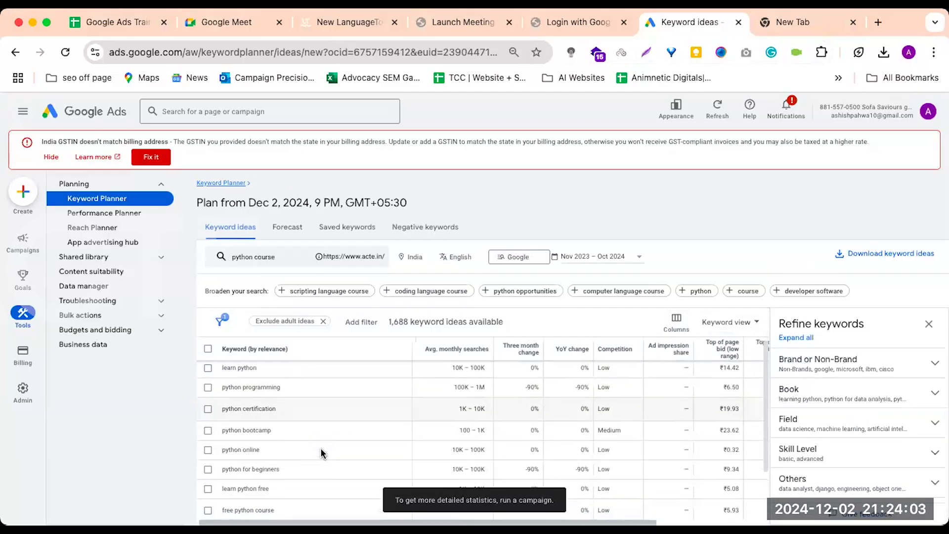
{"action": "scroll", "coordinate": [321, 454], "scroll_direction": "down", "scroll_amount": 1}
{"action": "scroll", "coordinate": [322, 453], "scroll_direction": "up", "scroll_amount": 2}
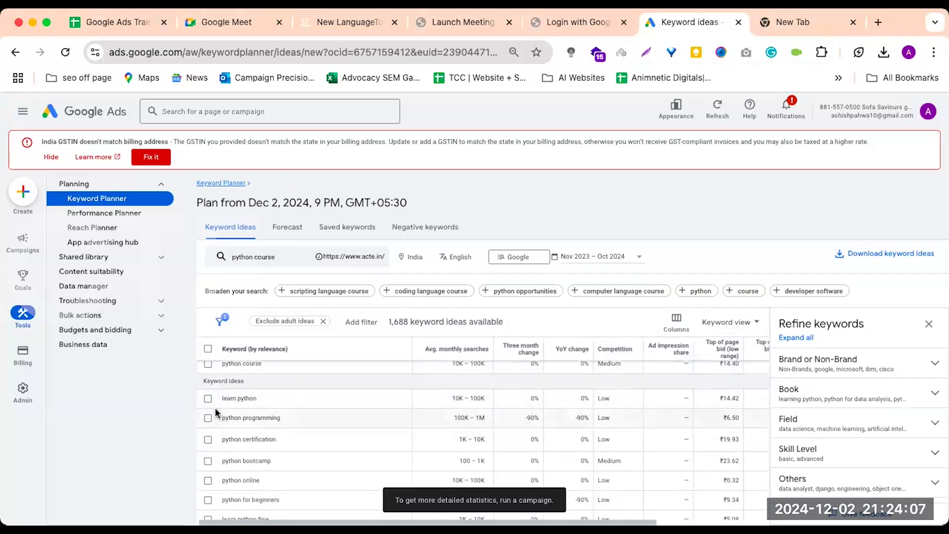
{"action": "scroll", "coordinate": [277, 443], "scroll_direction": "down", "scroll_amount": 2}
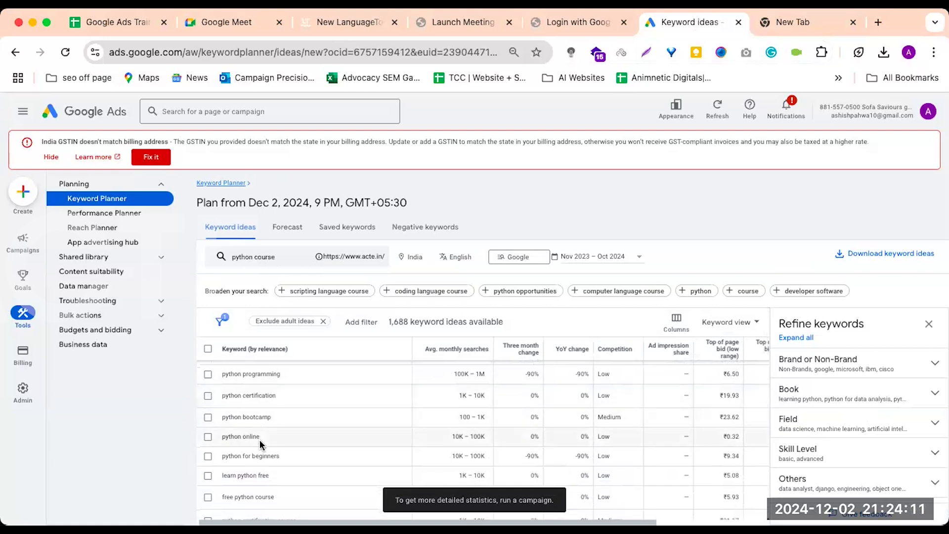
{"action": "scroll", "coordinate": [260, 440], "scroll_direction": "up", "scroll_amount": 3}
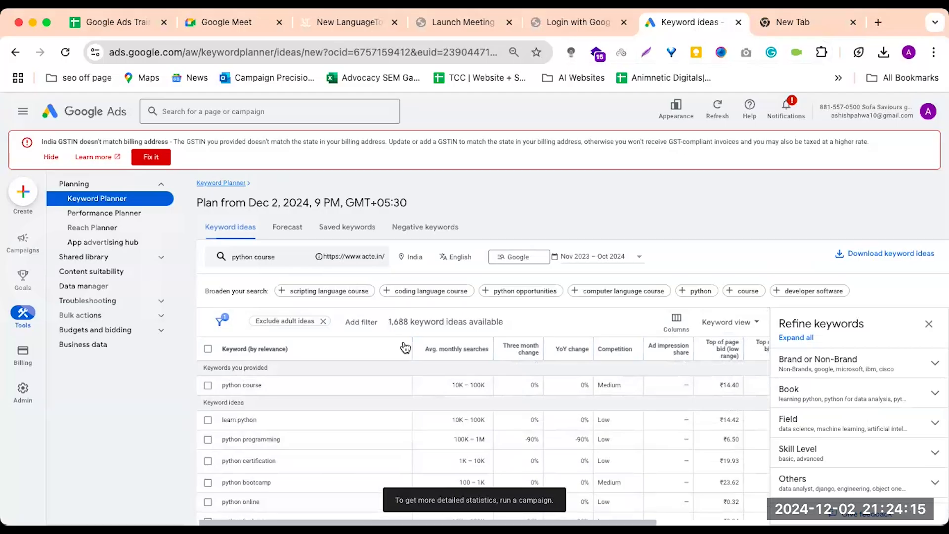
{"action": "mouse_move", "coordinate": [445, 355]}
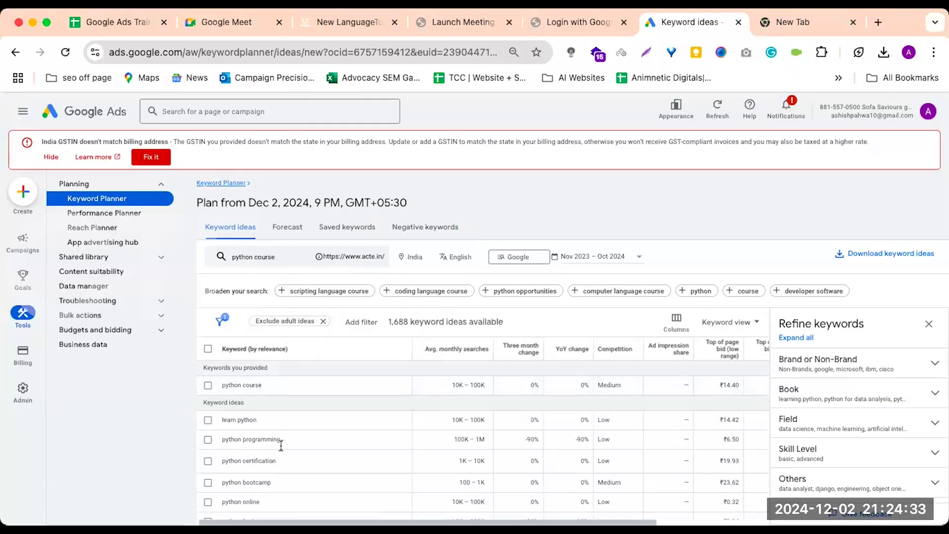
{"action": "scroll", "coordinate": [289, 484], "scroll_direction": "down", "scroll_amount": 1}
{"action": "scroll", "coordinate": [289, 484], "scroll_direction": "down", "scroll_amount": 1}
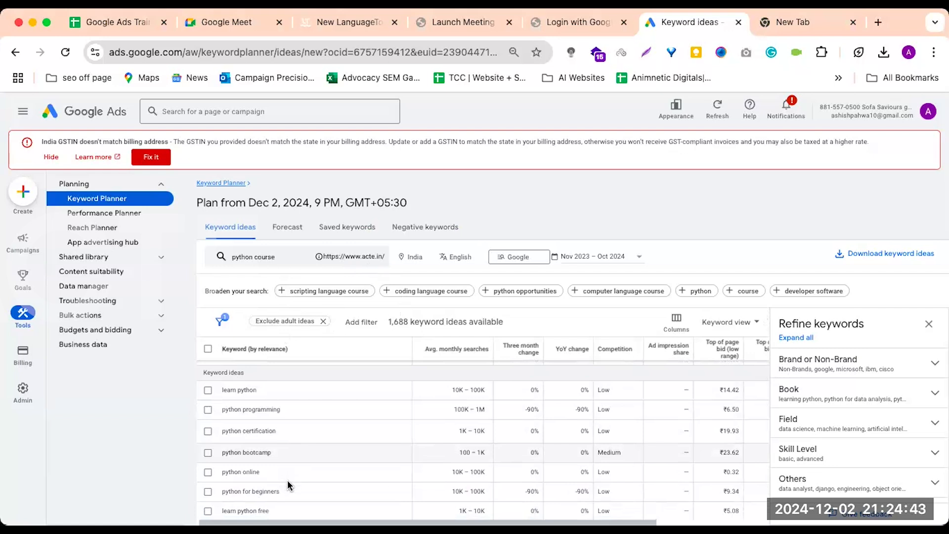
{"action": "scroll", "coordinate": [290, 487], "scroll_direction": "up", "scroll_amount": 2}
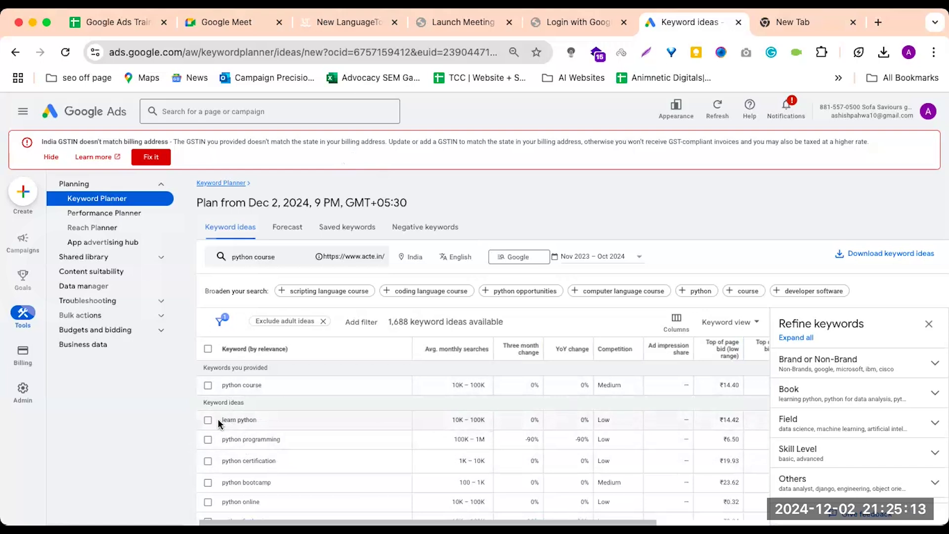
{"action": "left_click_drag", "start_coordinate": [223, 420], "coordinate": [258, 426]}
{"action": "scroll", "coordinate": [260, 421], "scroll_direction": "down", "scroll_amount": 4}
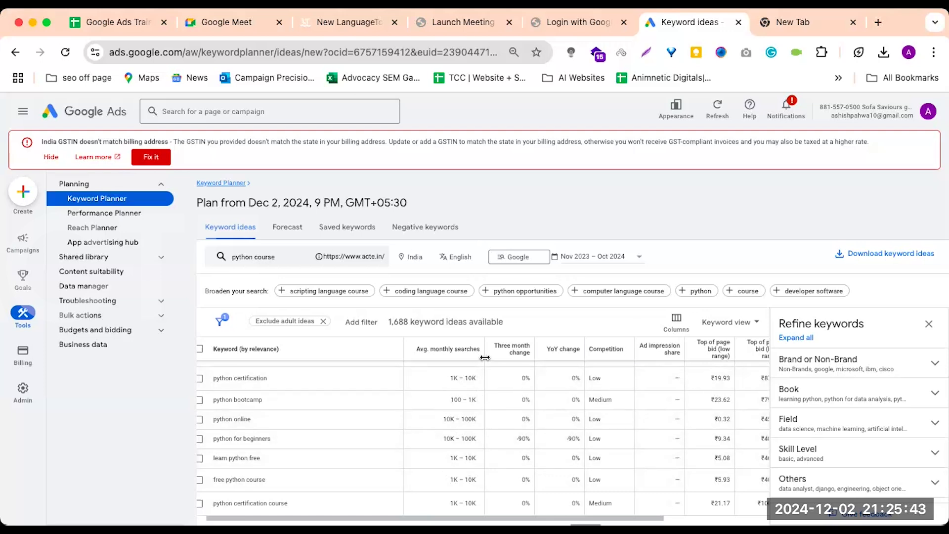
Read the explanations of the three-month change, YoY change, competition, ad impression share, top of page bid and average monthly searches columns
{"action": "mouse_move", "coordinate": [509, 356]}
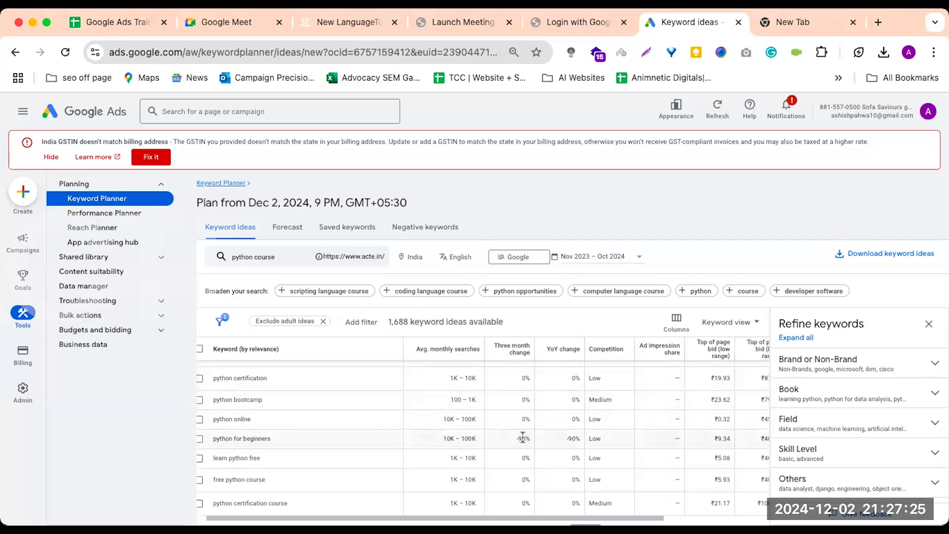
{"action": "scroll", "coordinate": [524, 439], "scroll_direction": "down", "scroll_amount": 1}
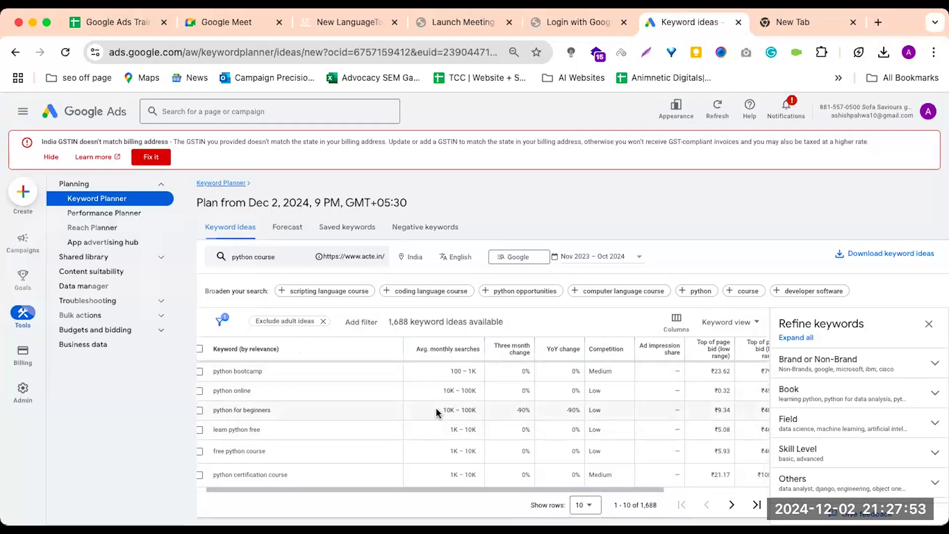
{"action": "left_click_drag", "start_coordinate": [437, 412], "coordinate": [479, 417]}
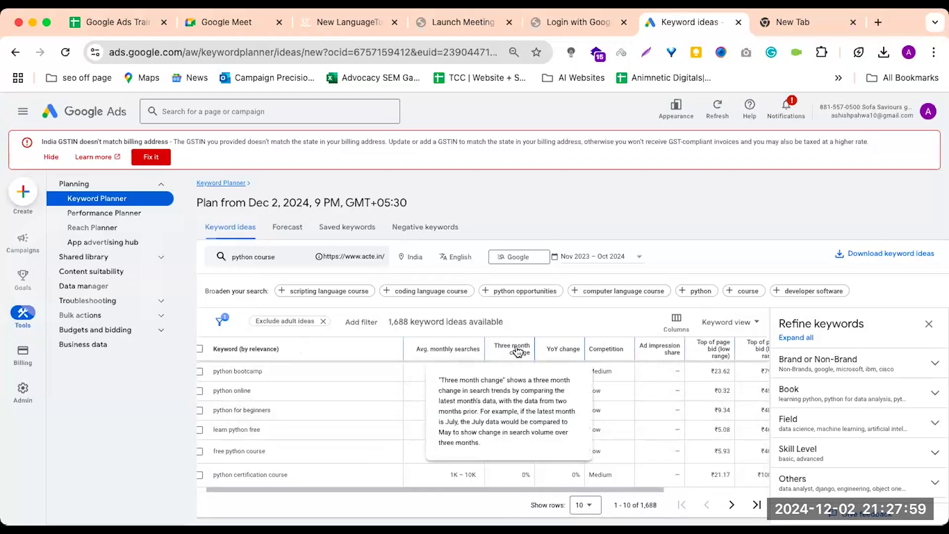
{"action": "mouse_move", "coordinate": [562, 352]}
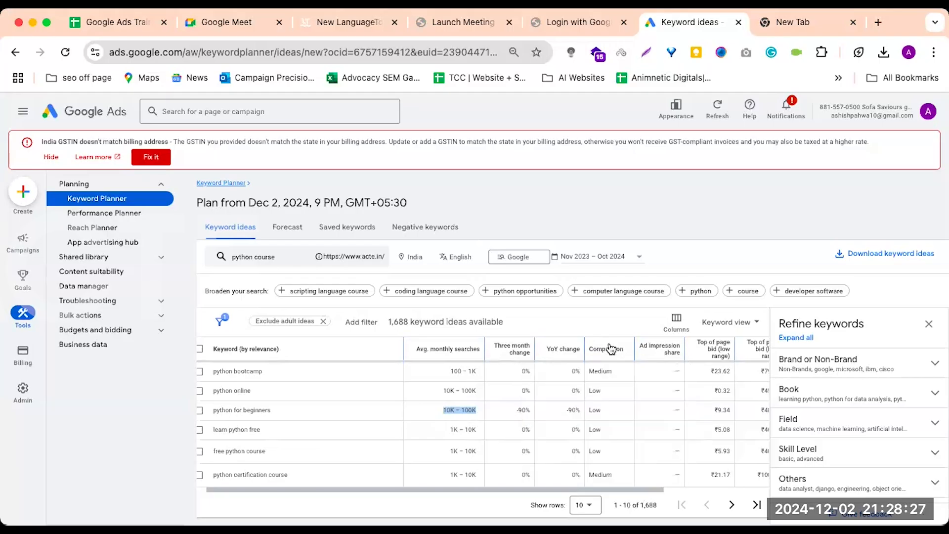
{"action": "scroll", "coordinate": [611, 350], "scroll_direction": "down", "scroll_amount": 1}
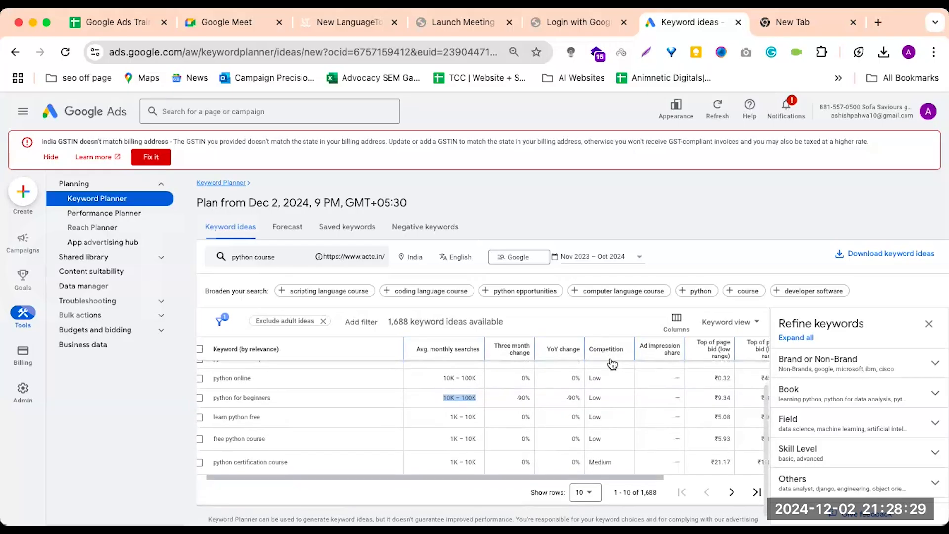
{"action": "mouse_move", "coordinate": [612, 354]}
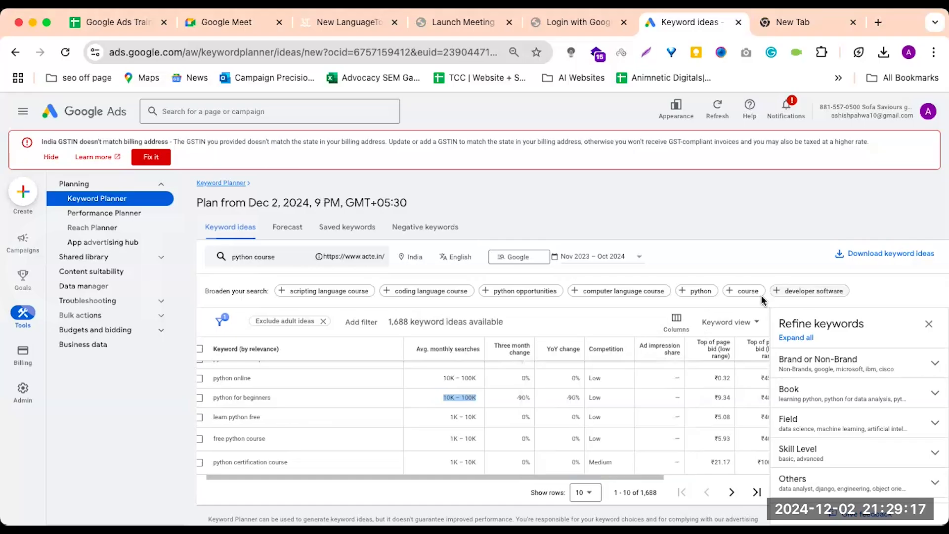
{"action": "mouse_move", "coordinate": [667, 353]}
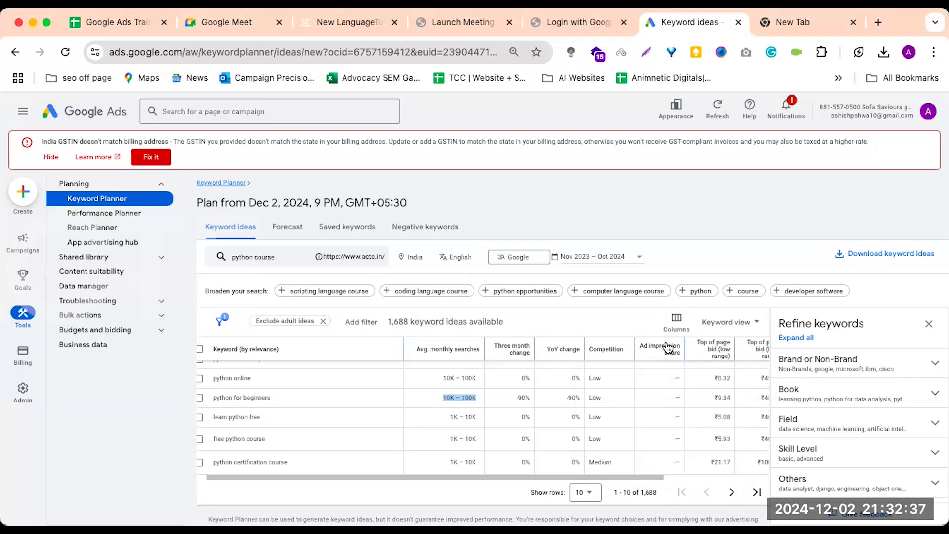
{"action": "mouse_move", "coordinate": [706, 354]}
{"action": "mouse_move", "coordinate": [451, 350]}
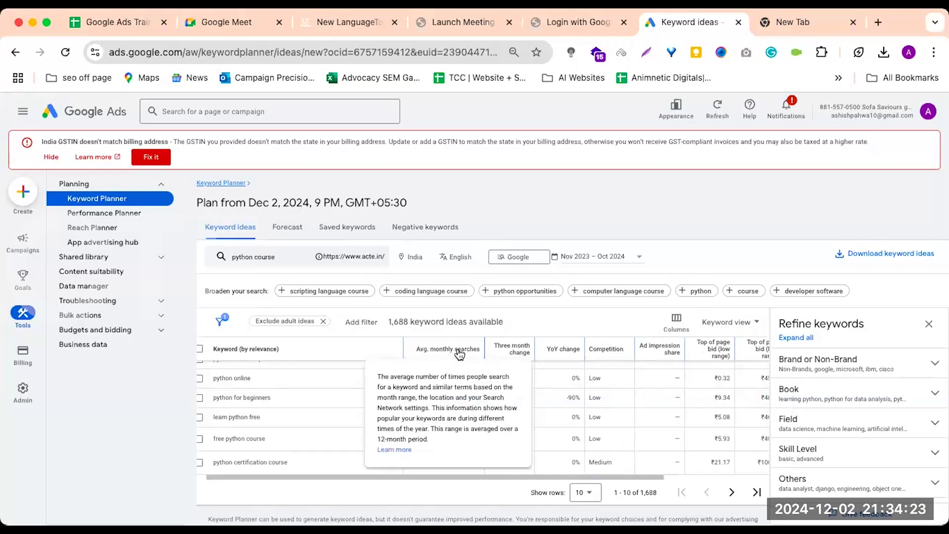
{"action": "mouse_move", "coordinate": [596, 352]}
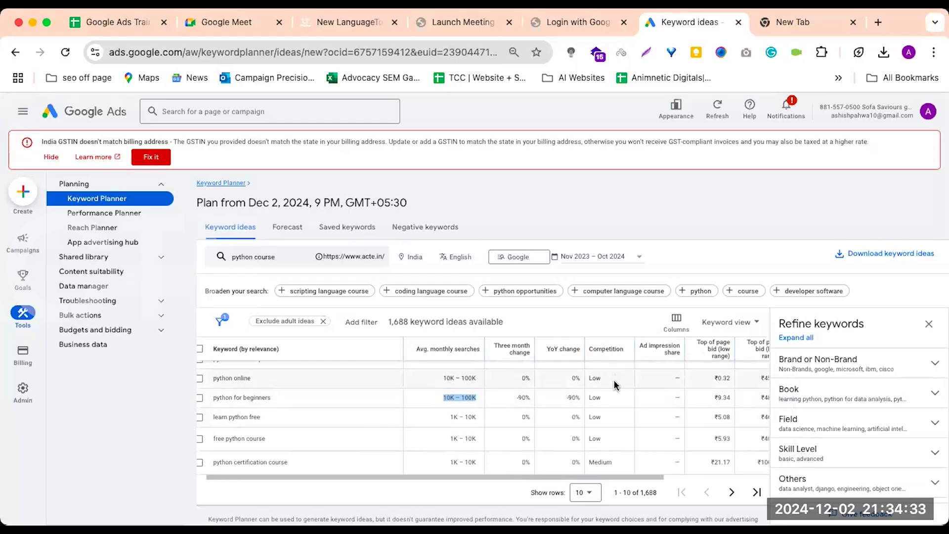
Compare the keyword ideas' competition levels, low and high top of page bids, and account status
{"action": "scroll", "coordinate": [614, 380], "scroll_direction": "down", "scroll_amount": 2}
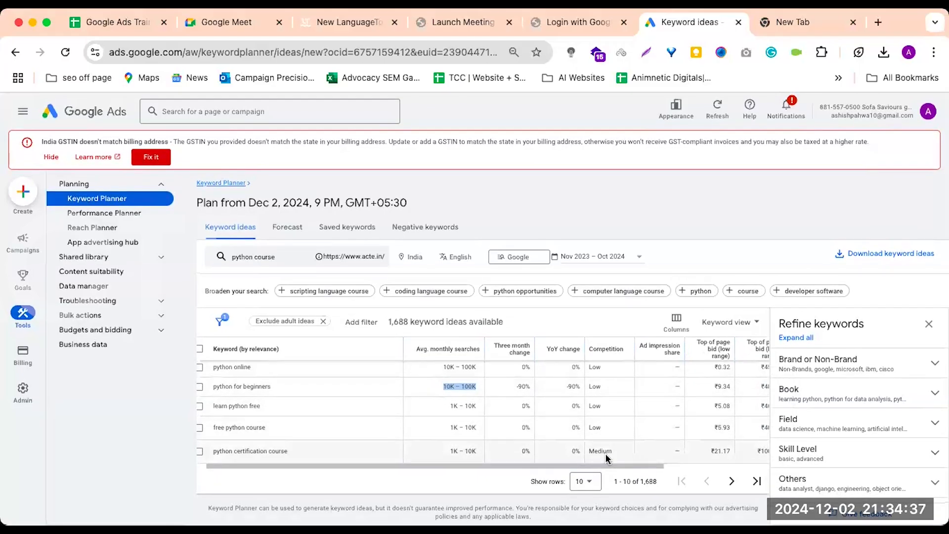
{"action": "scroll", "coordinate": [705, 462], "scroll_direction": "up", "scroll_amount": 3}
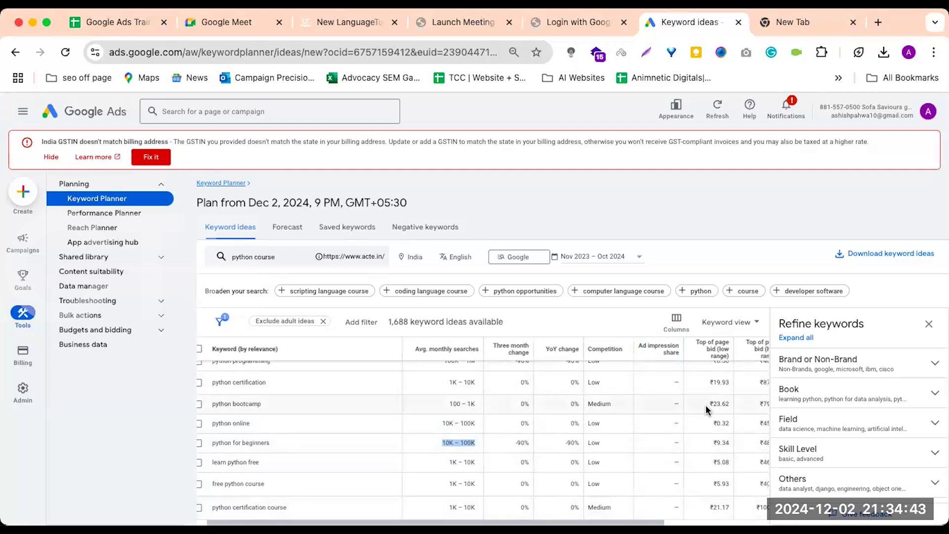
{"action": "scroll", "coordinate": [713, 403], "scroll_direction": "right", "scroll_amount": 3}
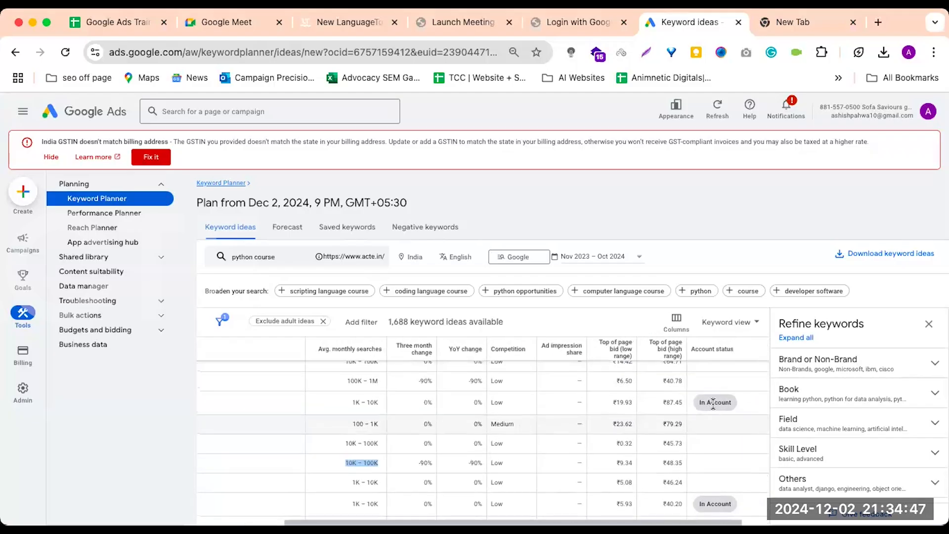
{"action": "scroll", "coordinate": [713, 434], "scroll_direction": "down", "scroll_amount": 1}
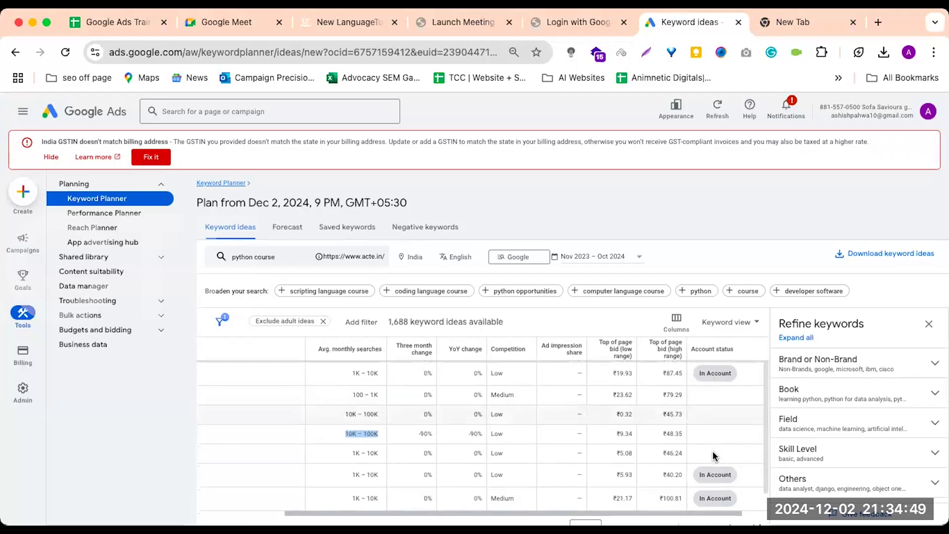
{"action": "scroll", "coordinate": [713, 455], "scroll_direction": "left", "scroll_amount": 1}
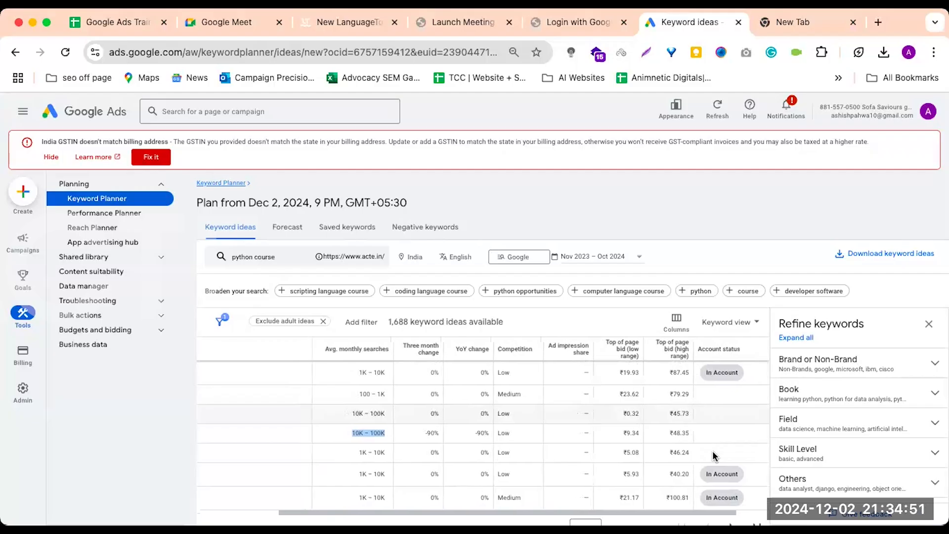
Review the bid, competition and account status metrics of the first ten keyword ideas, and check the plan's forecast
{"action": "scroll", "coordinate": [713, 455], "scroll_direction": "down", "scroll_amount": 1}
{"action": "scroll", "coordinate": [713, 455], "scroll_direction": "left", "scroll_amount": 1}
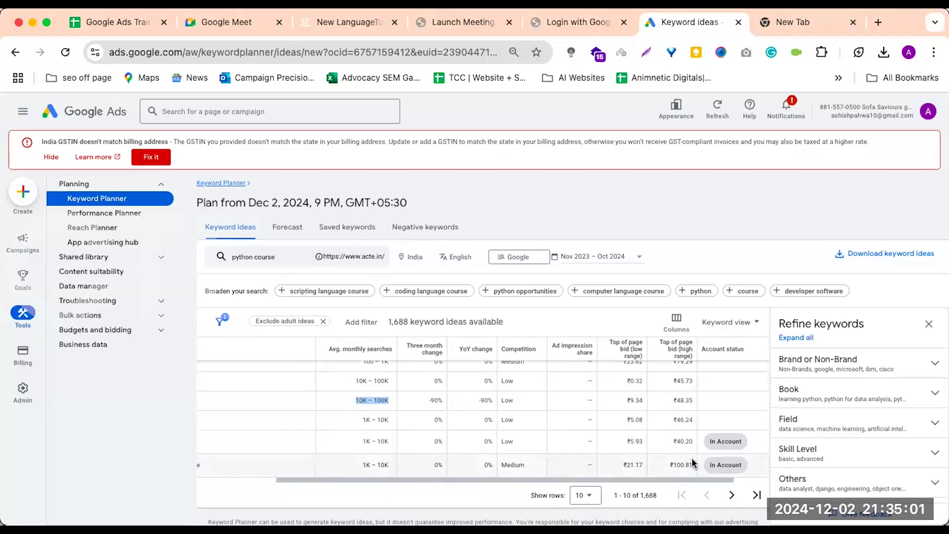
{"action": "left_click", "coordinate": [723, 494]}
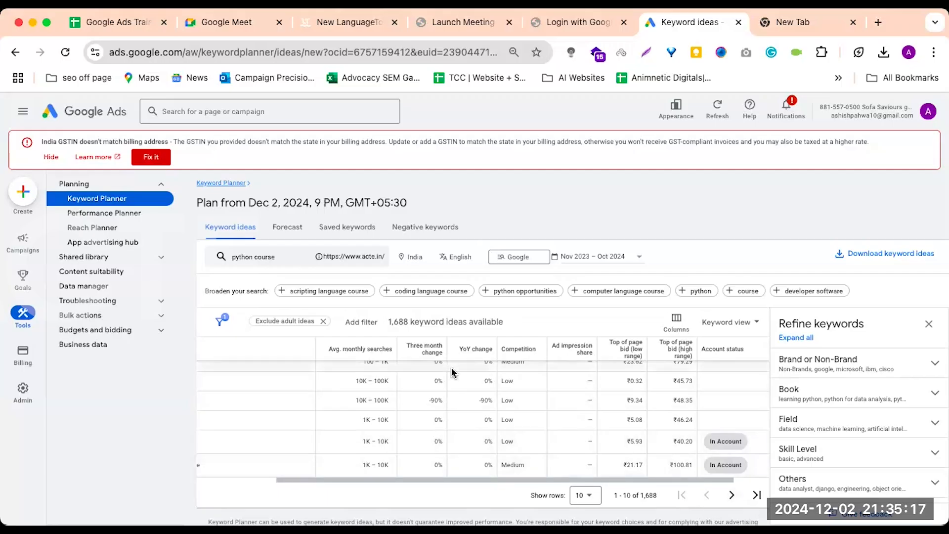
{"action": "scroll", "coordinate": [416, 456], "scroll_direction": "down", "scroll_amount": 1}
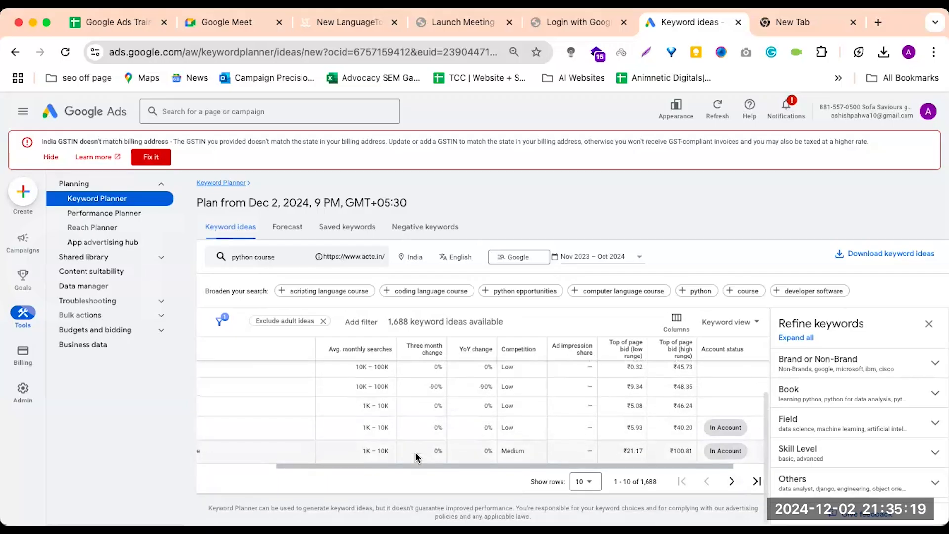
{"action": "scroll", "coordinate": [416, 455], "scroll_direction": "up", "scroll_amount": 3}
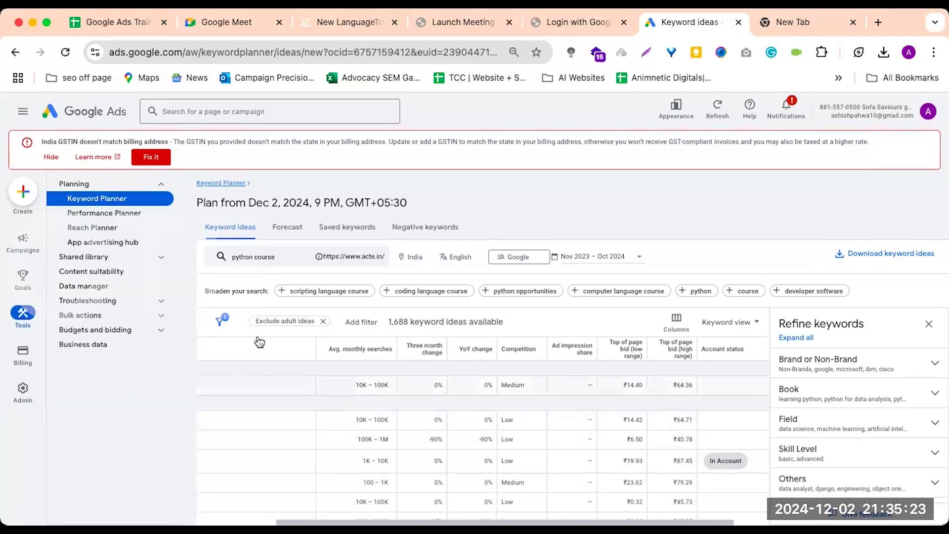
{"action": "left_click", "coordinate": [298, 230]}
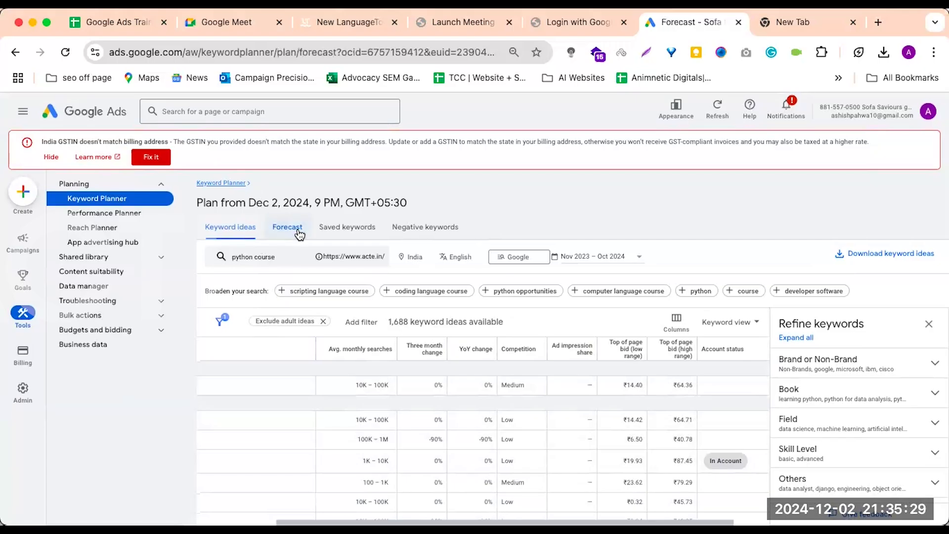
{"action": "left_click", "coordinate": [228, 229]}
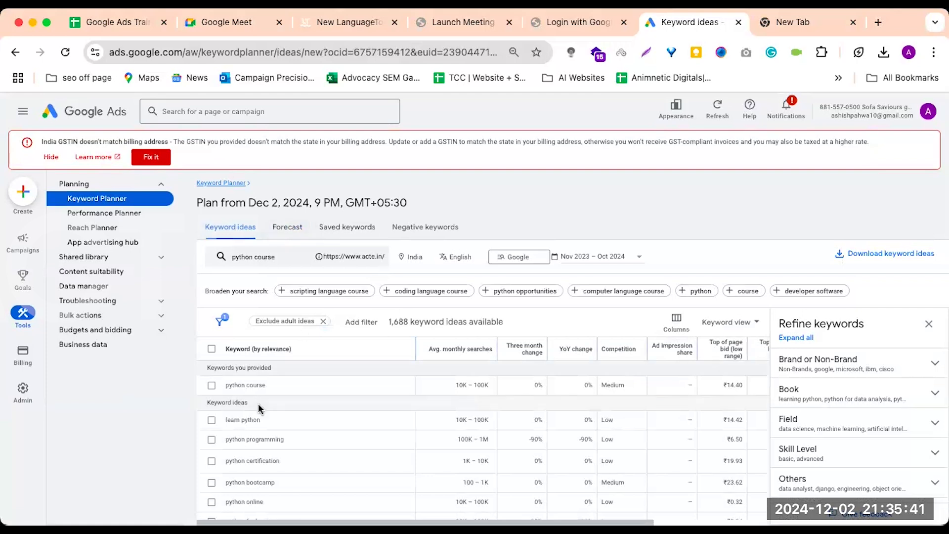
Download the "python course" keyword ideas as a .csv file
{"action": "scroll", "coordinate": [258, 404], "scroll_direction": "down", "scroll_amount": 3}
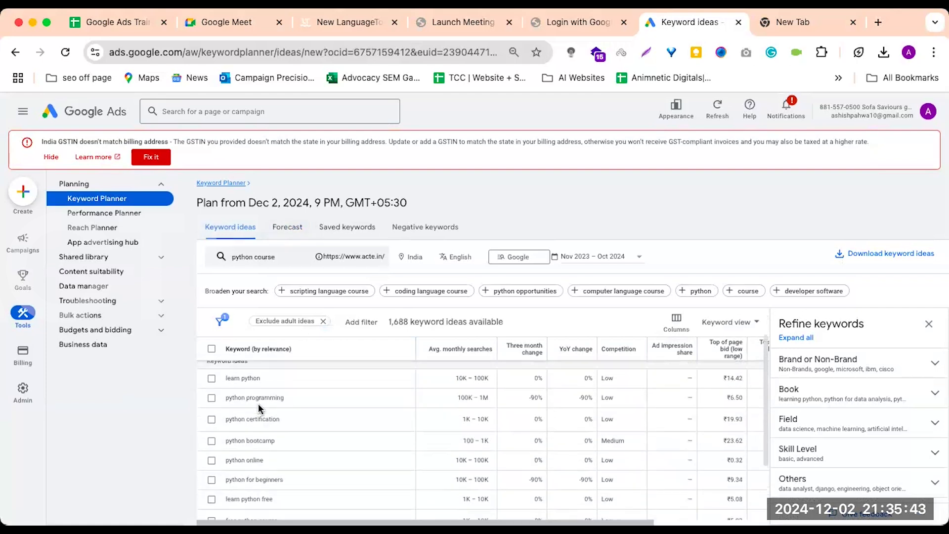
{"action": "scroll", "coordinate": [258, 404], "scroll_direction": "down", "scroll_amount": 5}
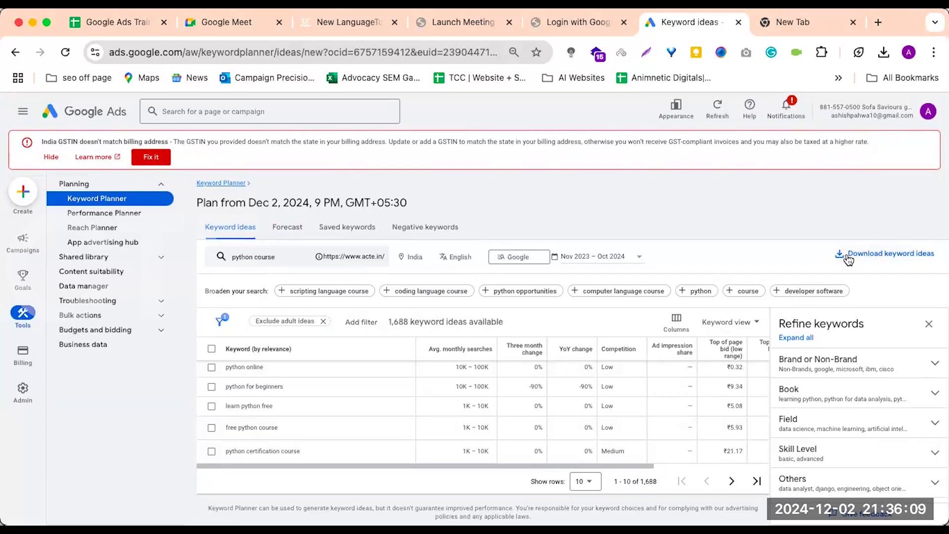
{"action": "left_click", "coordinate": [849, 259]}
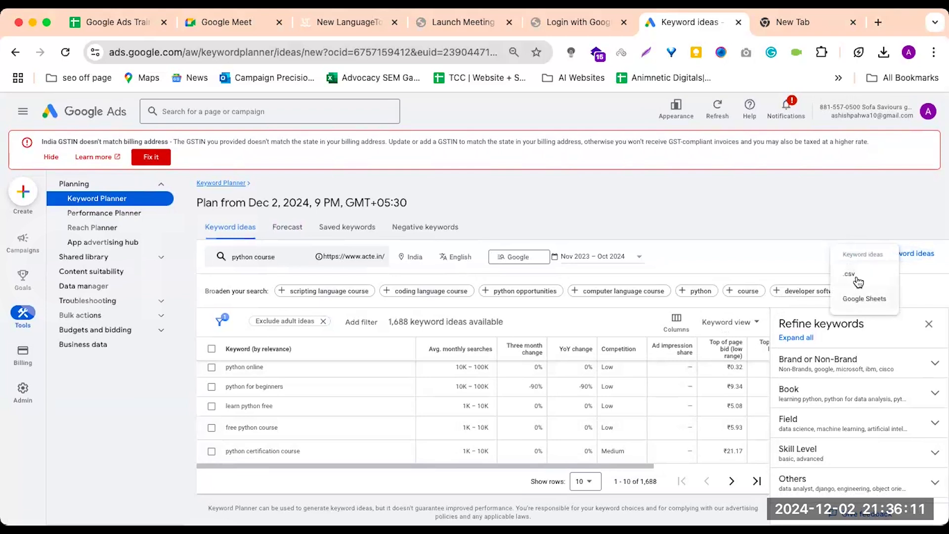
{"action": "left_click", "coordinate": [858, 274]}
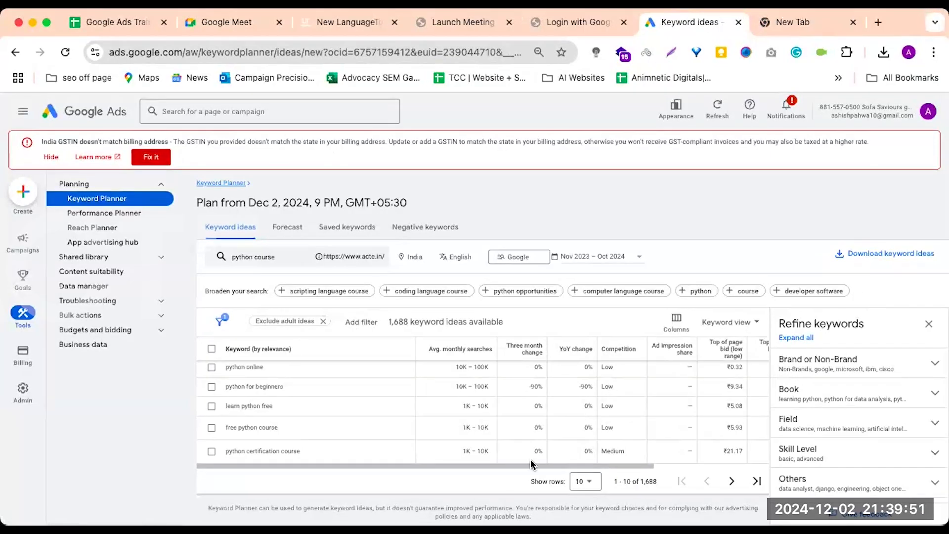
Switch to the downloaded Keyword Stats sheet in Excel and examine the keywords with their average monthly searches, competition and bids
{"action": "key", "text": "super+Tab"}
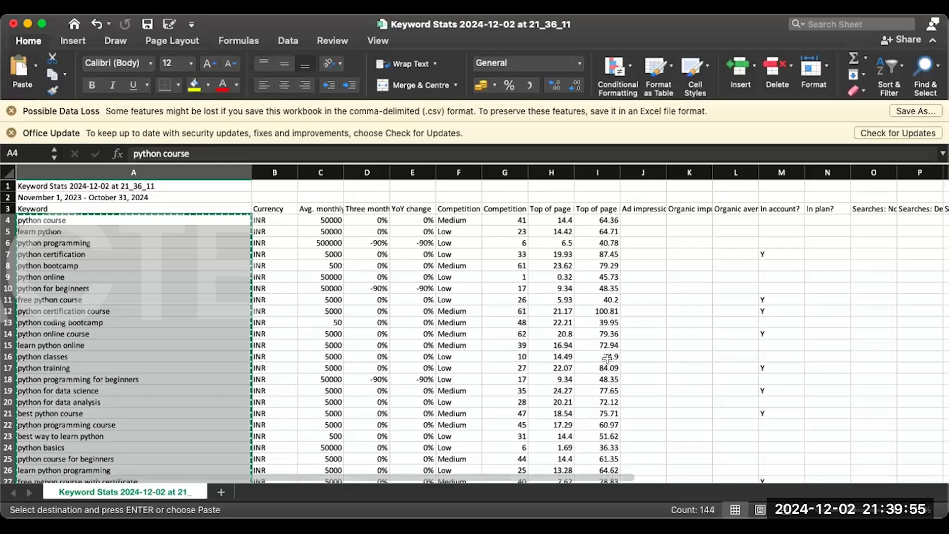
{"action": "scroll", "coordinate": [366, 375], "scroll_direction": "down", "scroll_amount": 3}
{"action": "scroll", "coordinate": [365, 376], "scroll_direction": "up", "scroll_amount": 3}
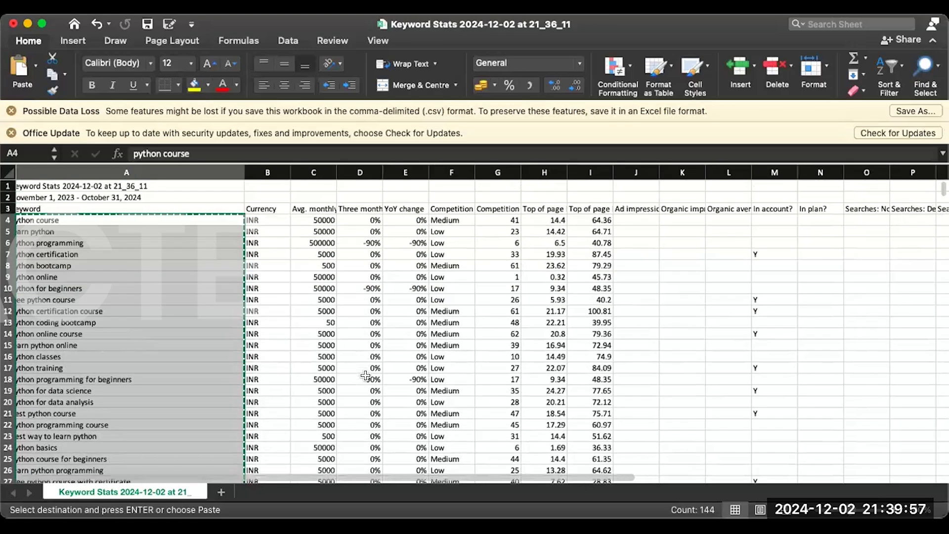
{"action": "scroll", "coordinate": [365, 376], "scroll_direction": "down", "scroll_amount": 1}
{"action": "scroll", "coordinate": [303, 348], "scroll_direction": "up", "scroll_amount": 1}
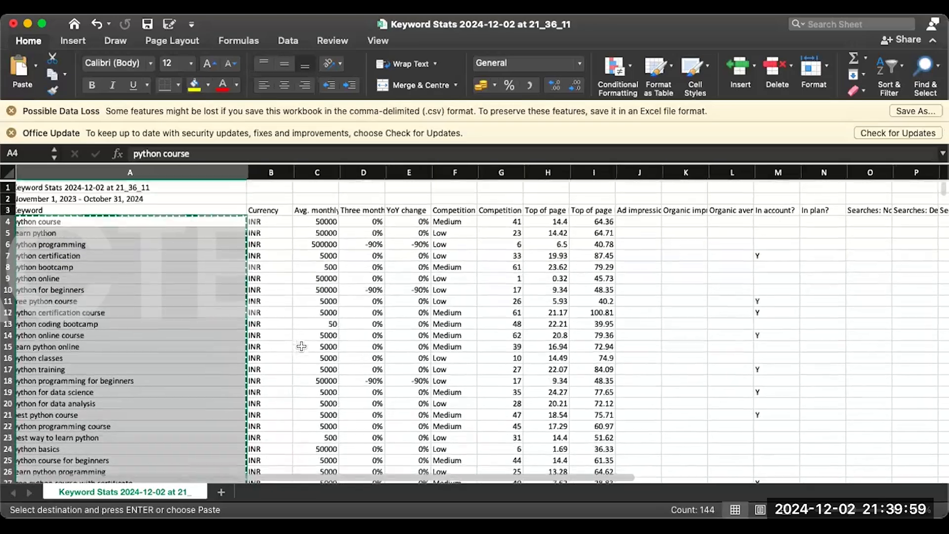
{"action": "scroll", "coordinate": [474, 297], "scroll_direction": "down", "scroll_amount": 1}
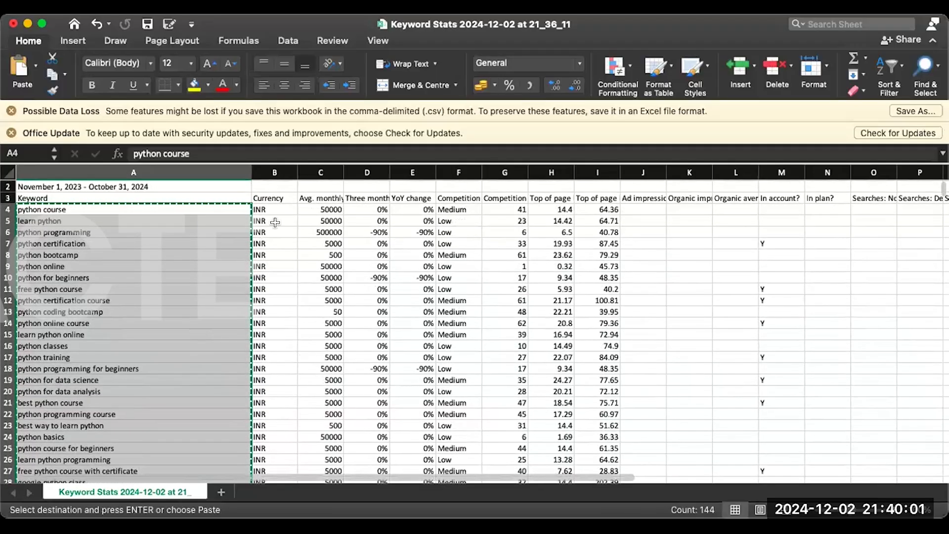
{"action": "scroll", "coordinate": [343, 290], "scroll_direction": "down", "scroll_amount": 5}
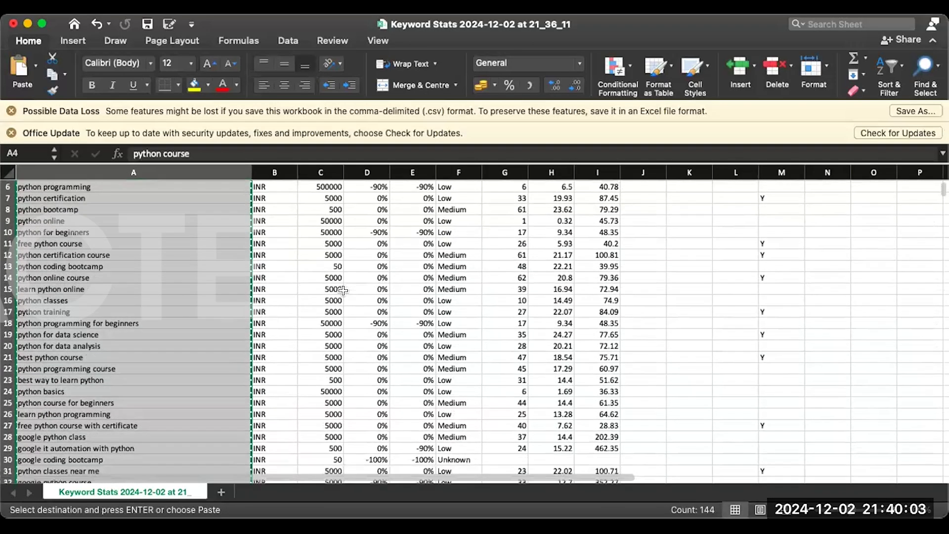
{"action": "scroll", "coordinate": [344, 291], "scroll_direction": "down", "scroll_amount": 15}
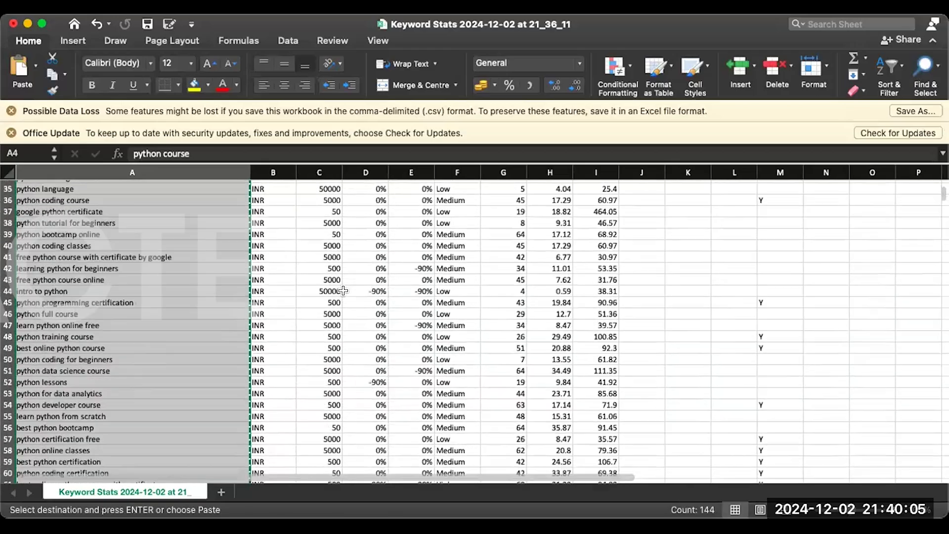
{"action": "scroll", "coordinate": [343, 291], "scroll_direction": "up", "scroll_amount": 17}
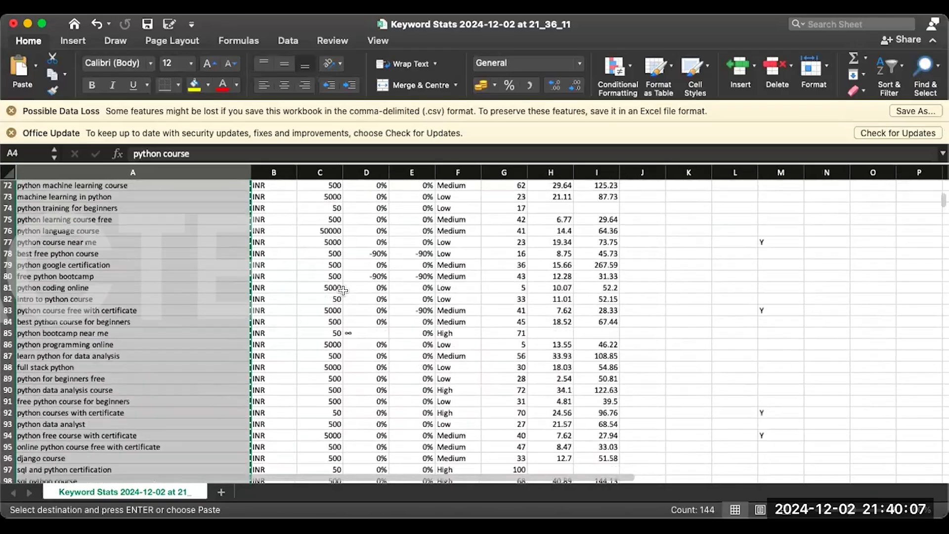
{"action": "scroll", "coordinate": [344, 291], "scroll_direction": "down", "scroll_amount": 1}
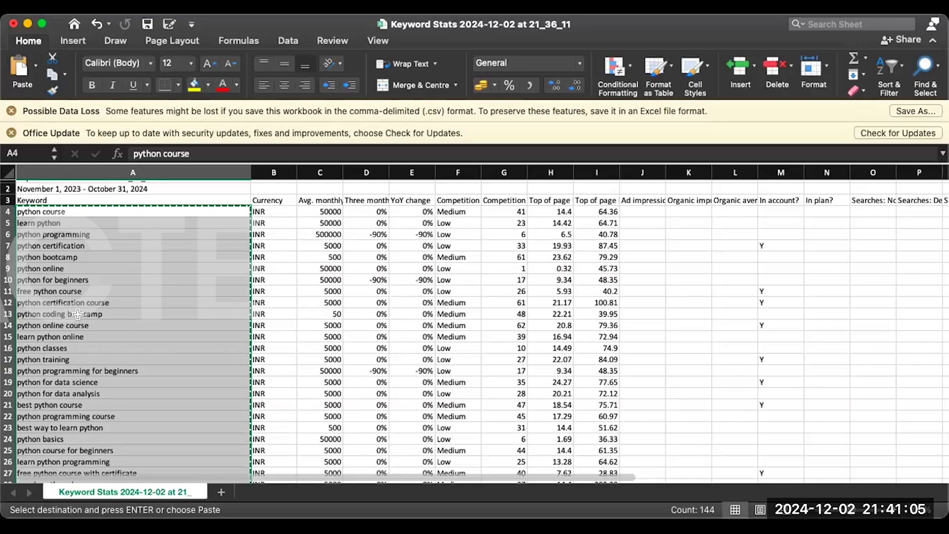
Delete the entire "google coding bootcamp" row from the keyword list
{"action": "scroll", "coordinate": [77, 315], "scroll_direction": "down", "scroll_amount": 5}
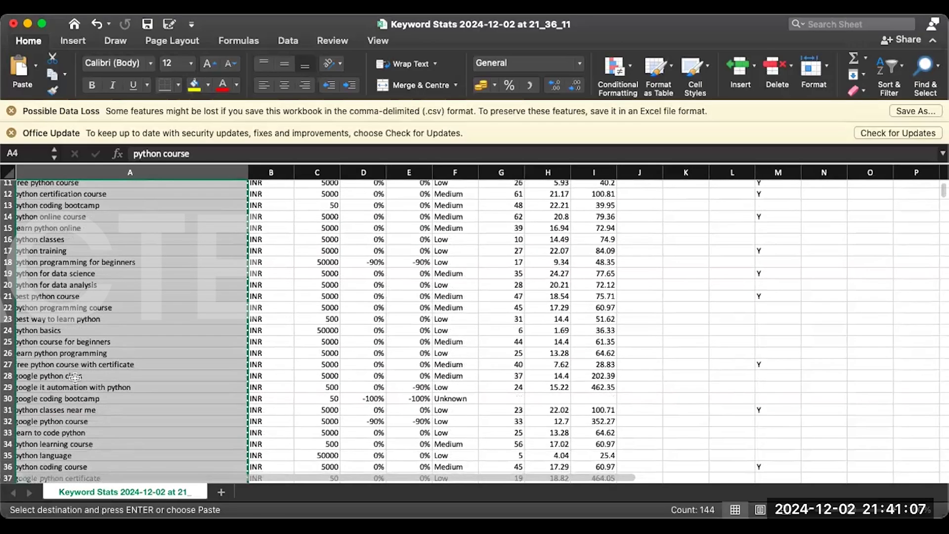
{"action": "scroll", "coordinate": [91, 367], "scroll_direction": "down", "scroll_amount": 4}
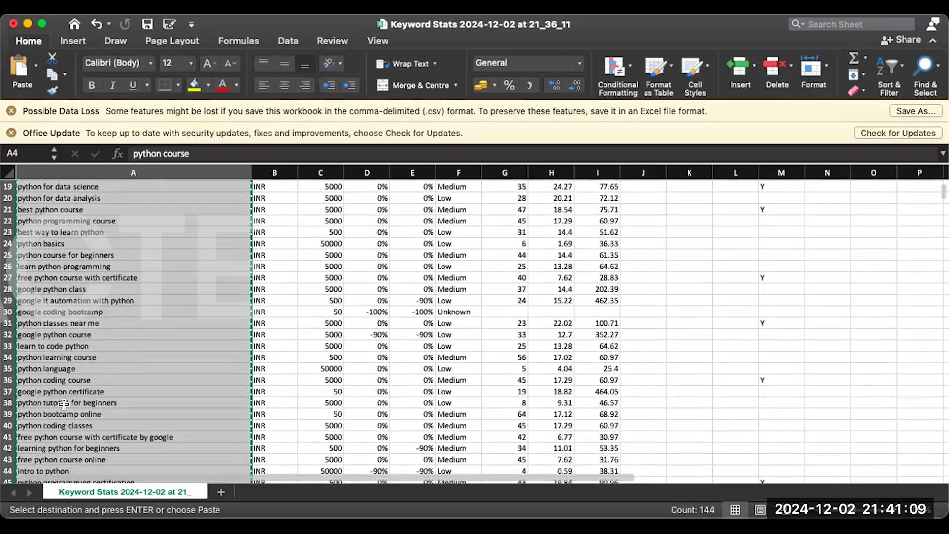
{"action": "left_click", "coordinate": [64, 404]}
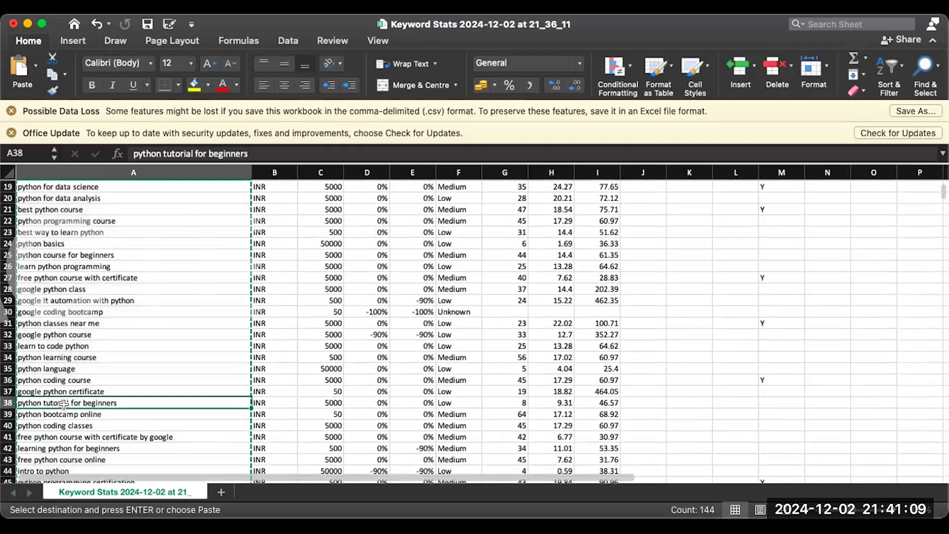
{"action": "left_click", "coordinate": [64, 345]}
{"action": "left_click", "coordinate": [64, 334]}
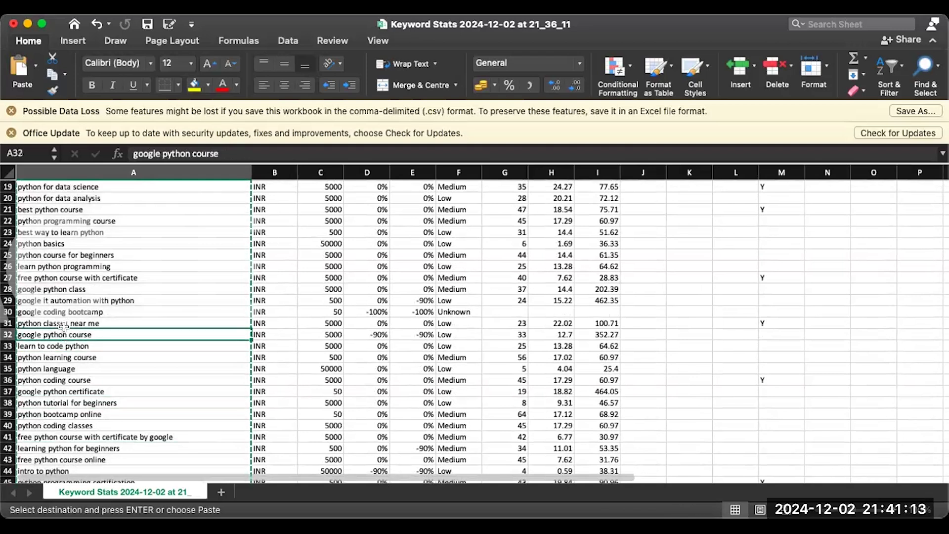
{"action": "left_click", "coordinate": [83, 310]}
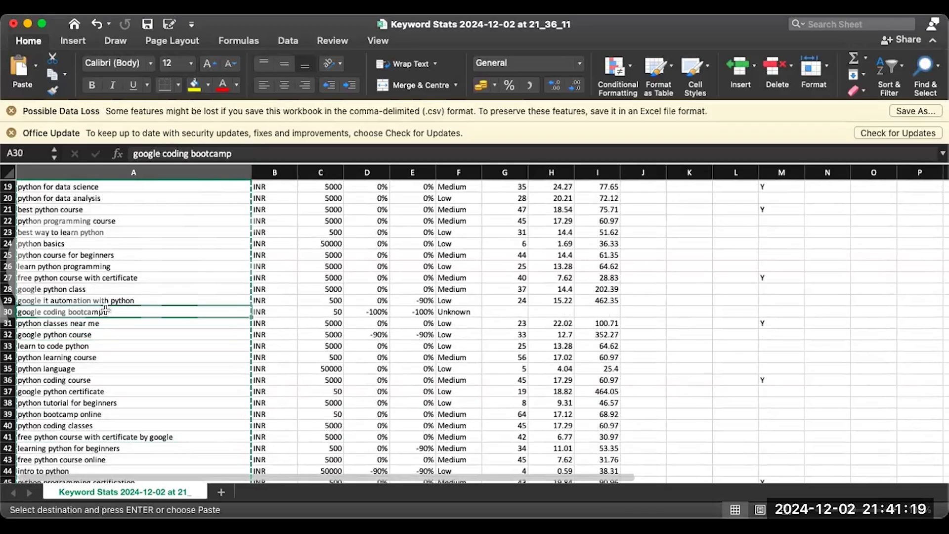
{"action": "key", "text": "Delete"}
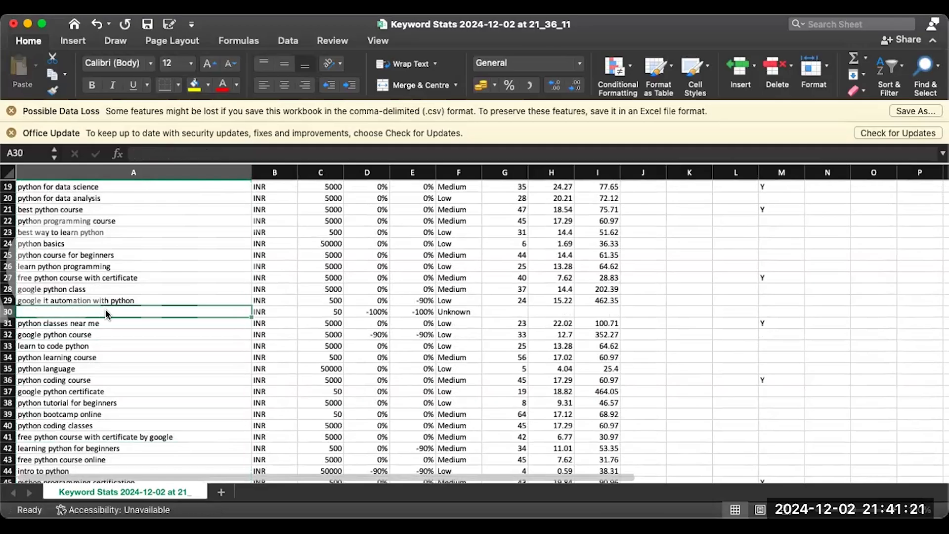
{"action": "right_click", "coordinate": [9, 312]}
{"action": "left_click", "coordinate": [31, 406]}
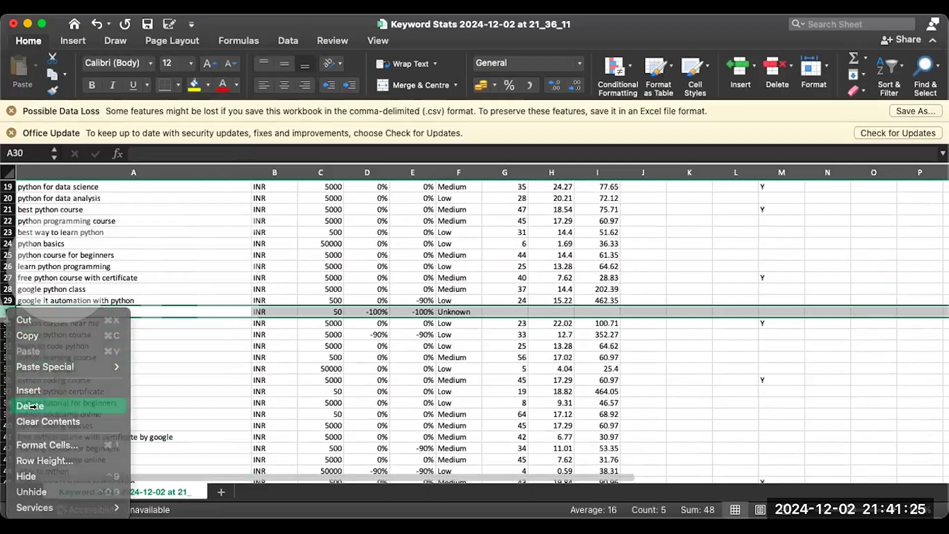
Copy the keywords from "python course" in A4 through "learn python programming" in A26
{"action": "scroll", "coordinate": [163, 262], "scroll_direction": "up", "scroll_amount": 10}
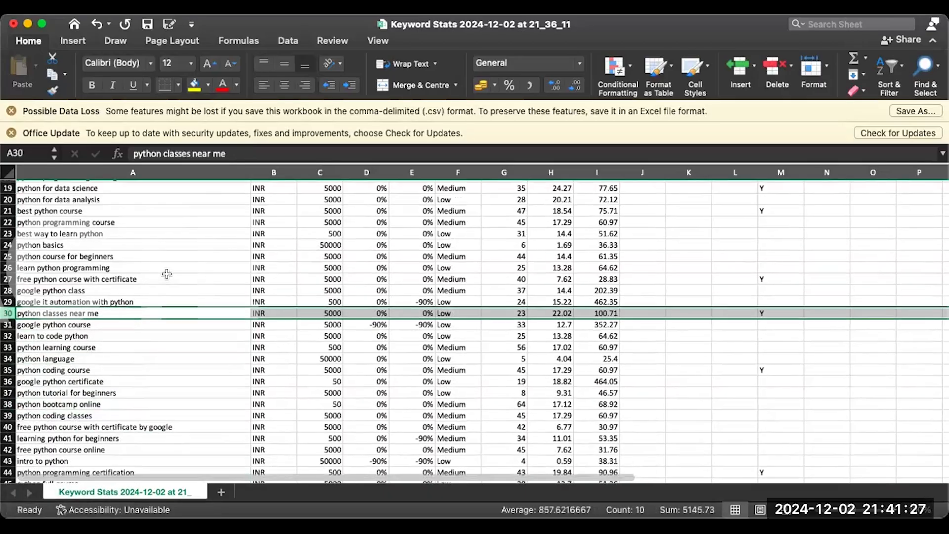
{"action": "scroll", "coordinate": [150, 227], "scroll_direction": "down", "scroll_amount": 1}
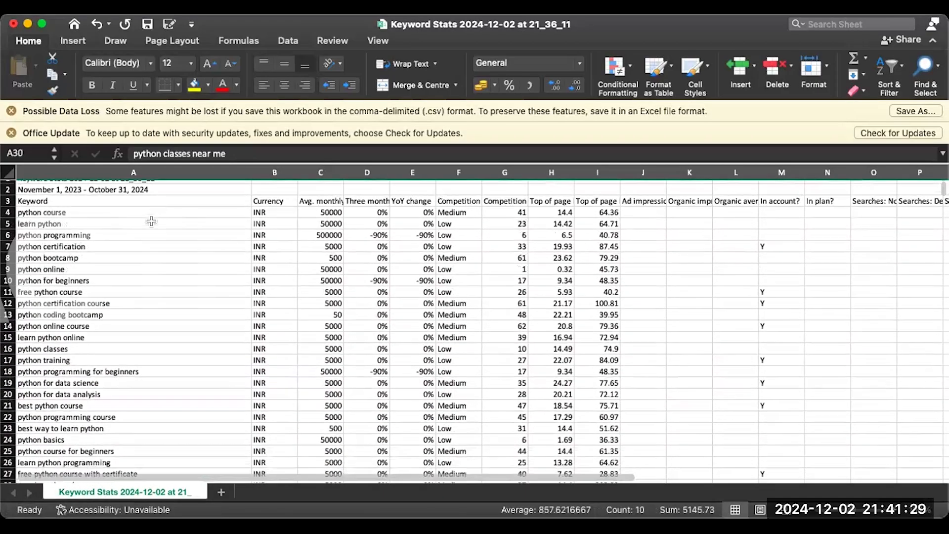
{"action": "left_click_drag", "start_coordinate": [159, 211], "coordinate": [165, 461]}
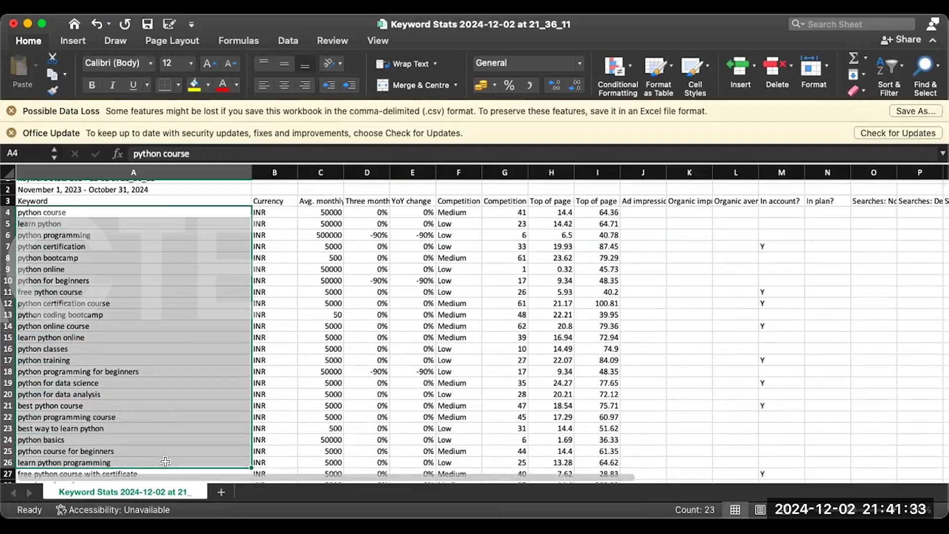
{"action": "key", "text": "super+c"}
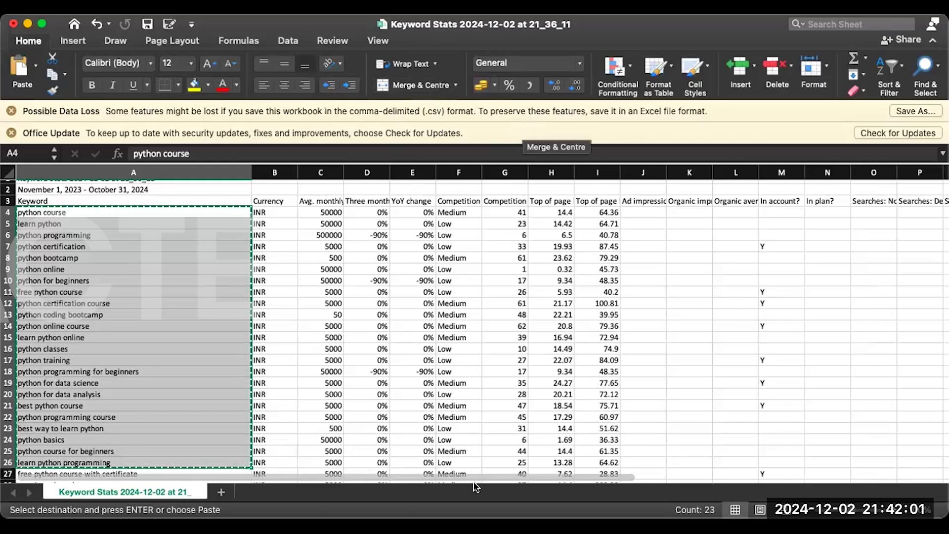
Switch back to Google Ads in the browser and inspect the plan's forecast and its targeted locations, leaving the locations unchanged
{"action": "key", "text": "super+Tab"}
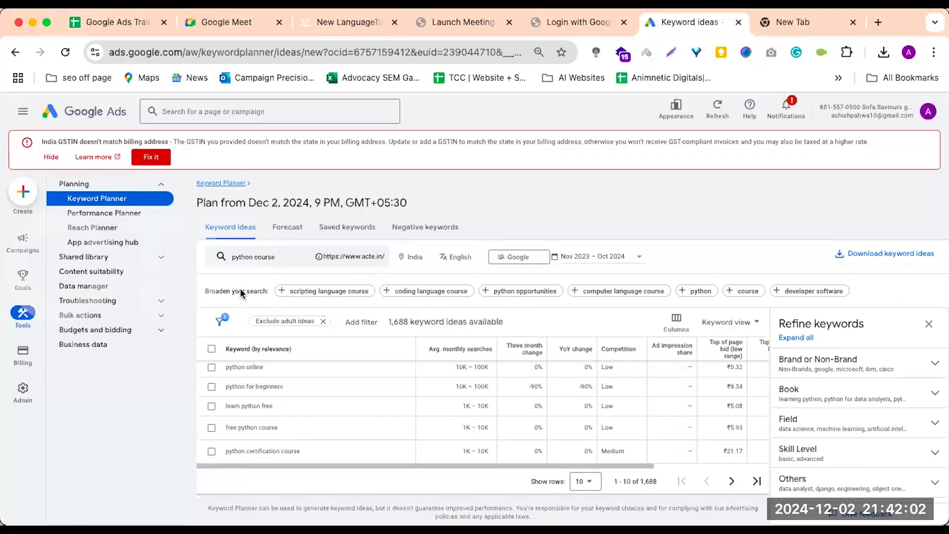
{"action": "left_click", "coordinate": [291, 230]}
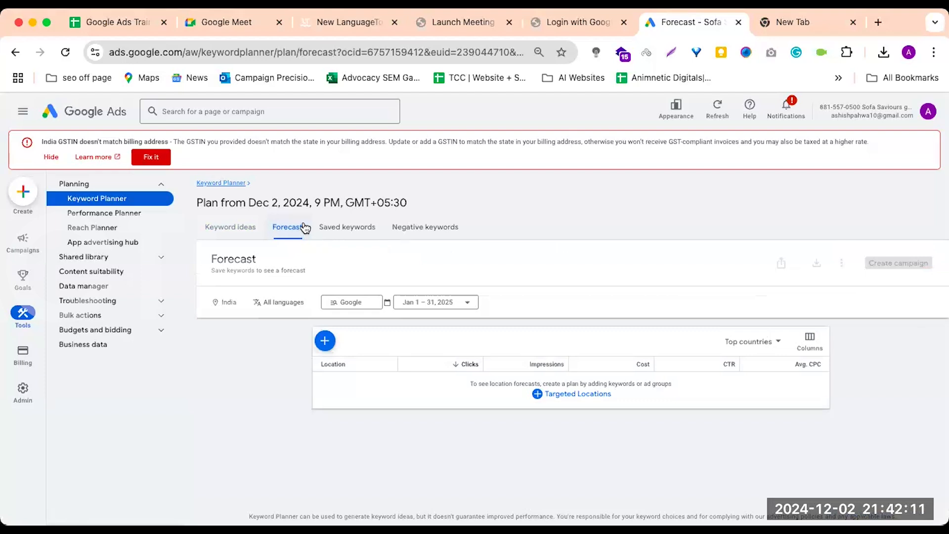
{"action": "left_click", "coordinate": [227, 227]}
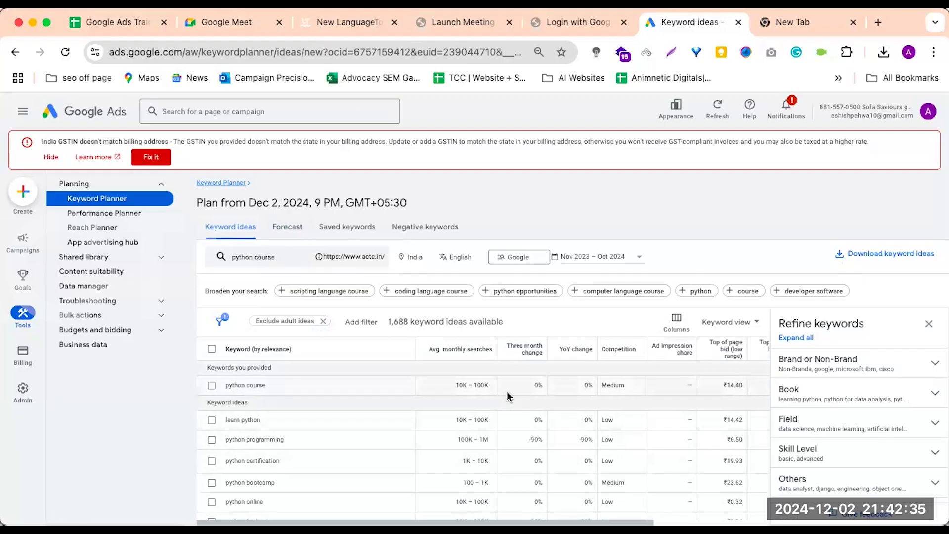
{"action": "left_click", "coordinate": [288, 231]}
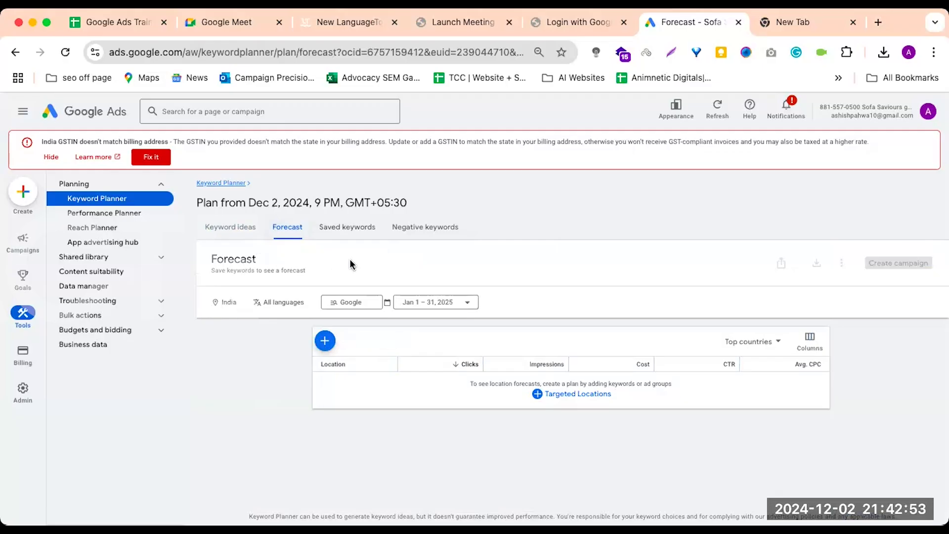
{"action": "left_click", "coordinate": [562, 396]}
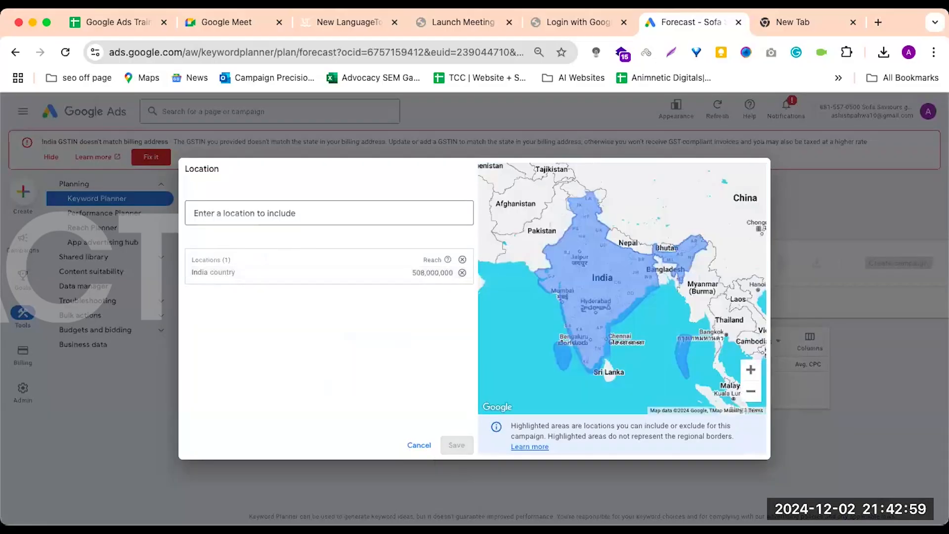
{"action": "left_click", "coordinate": [420, 446]}
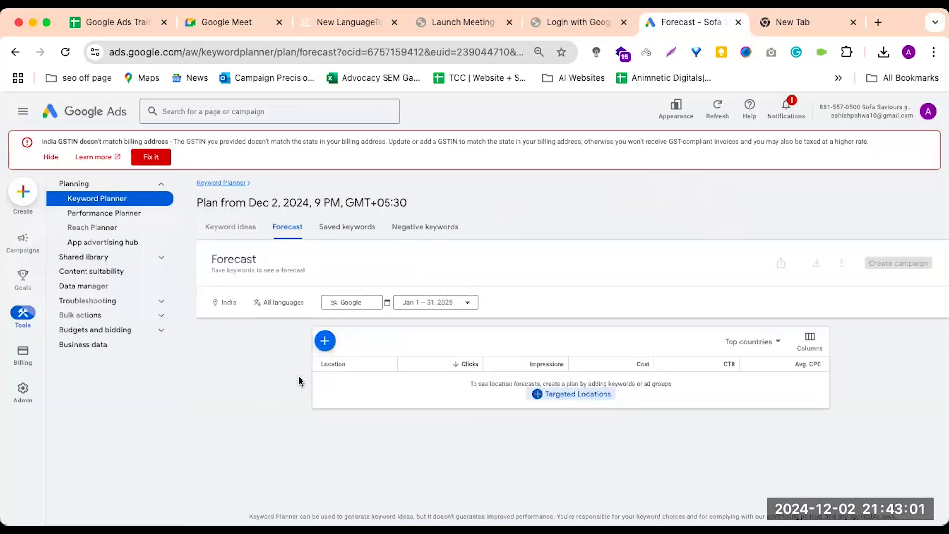
{"action": "left_click", "coordinate": [325, 339]}
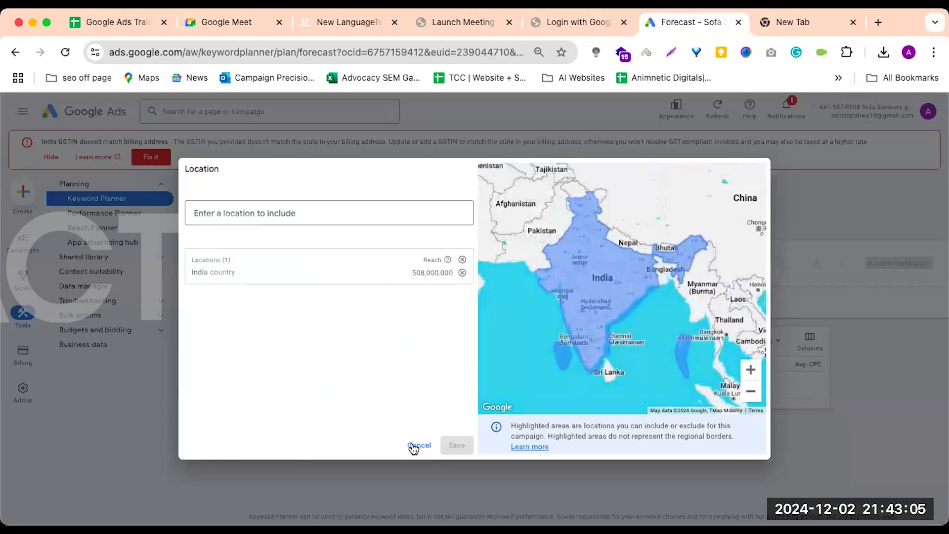
{"action": "left_click", "coordinate": [419, 445]}
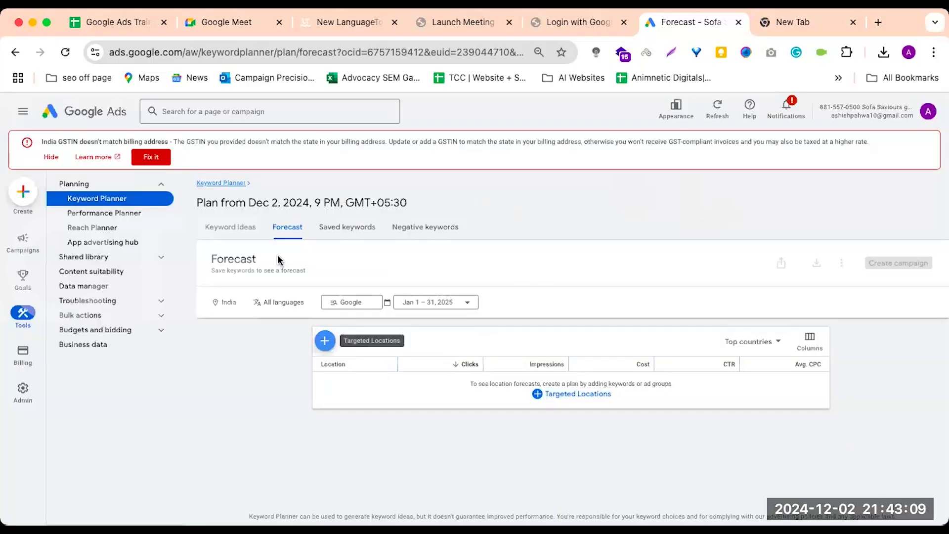
{"action": "triple_click", "coordinate": [255, 267]}
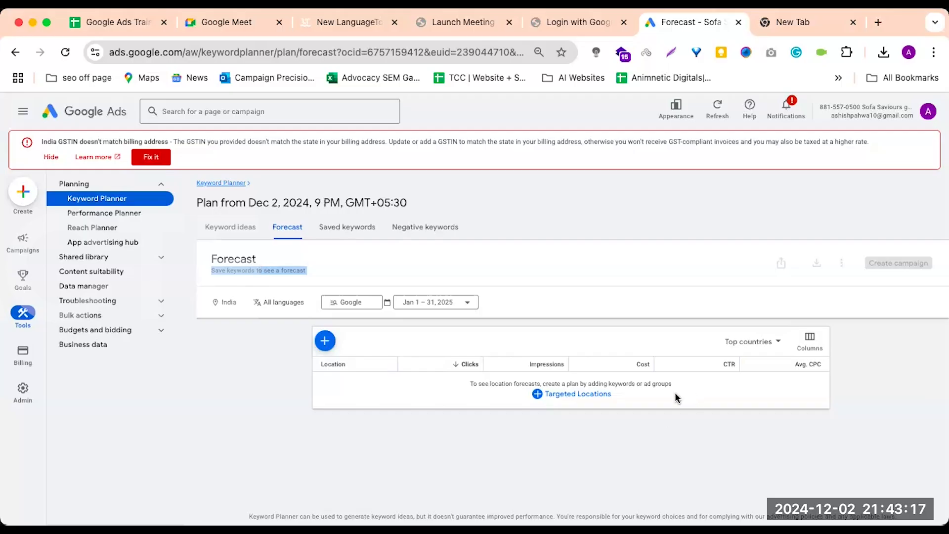
Add the United States to the forecast's targeted locations alongside India and save the location targeting
{"action": "left_click", "coordinate": [598, 395]}
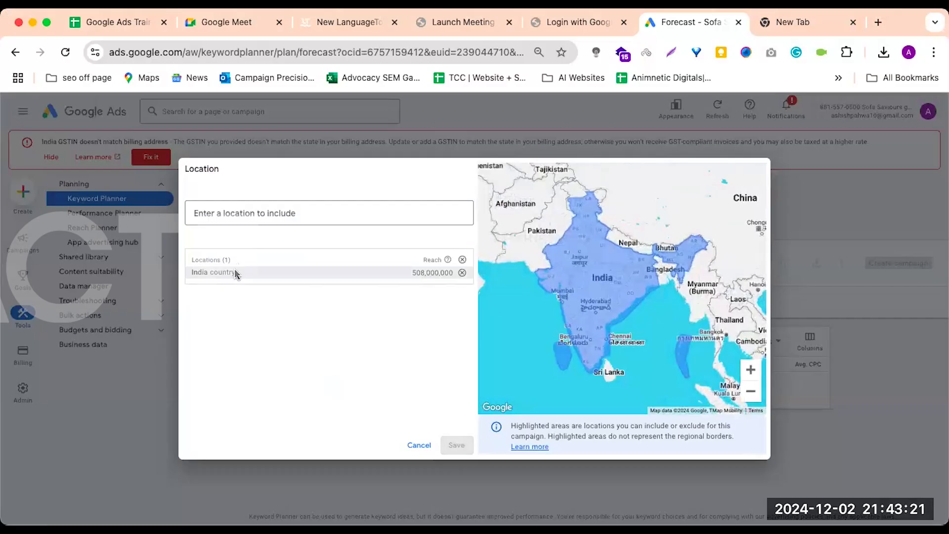
{"action": "left_click", "coordinate": [317, 214]}
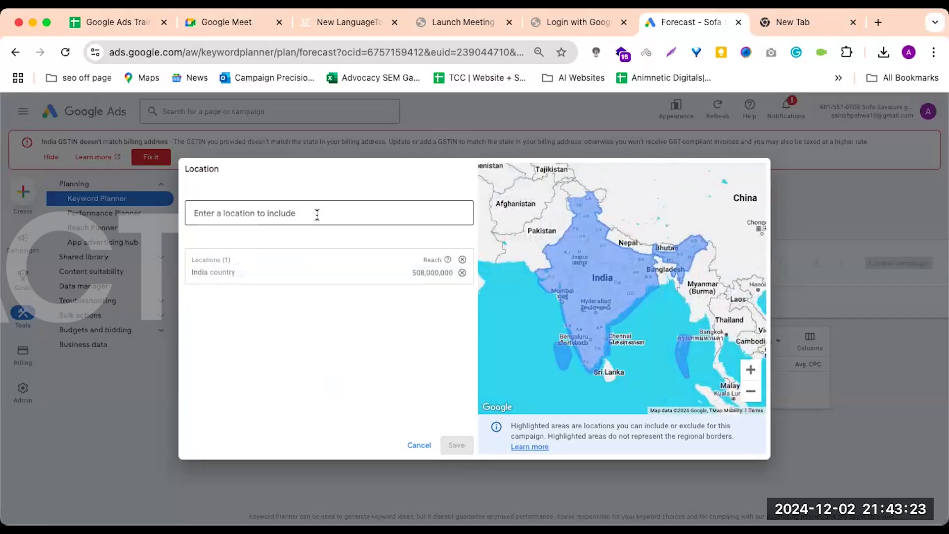
{"action": "type", "text": "u"}
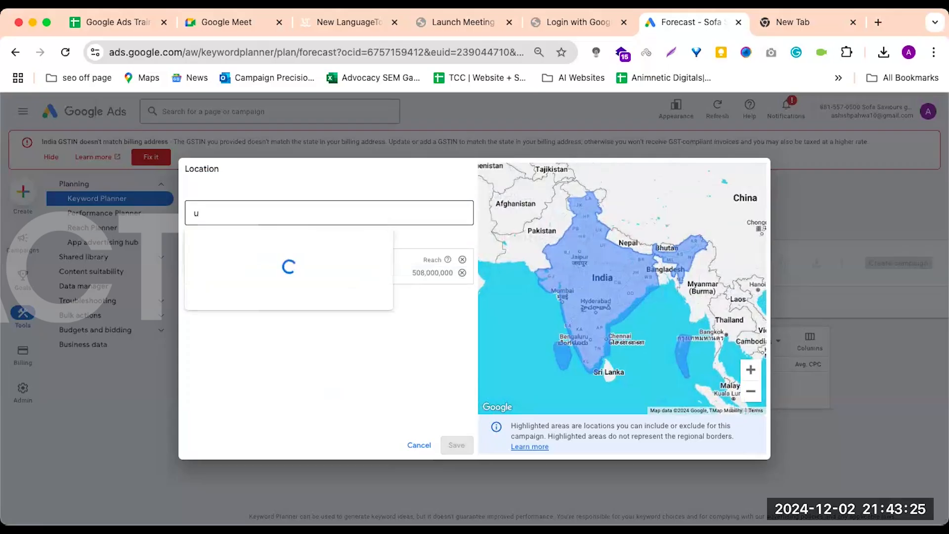
{"action": "type", "text": "ni"}
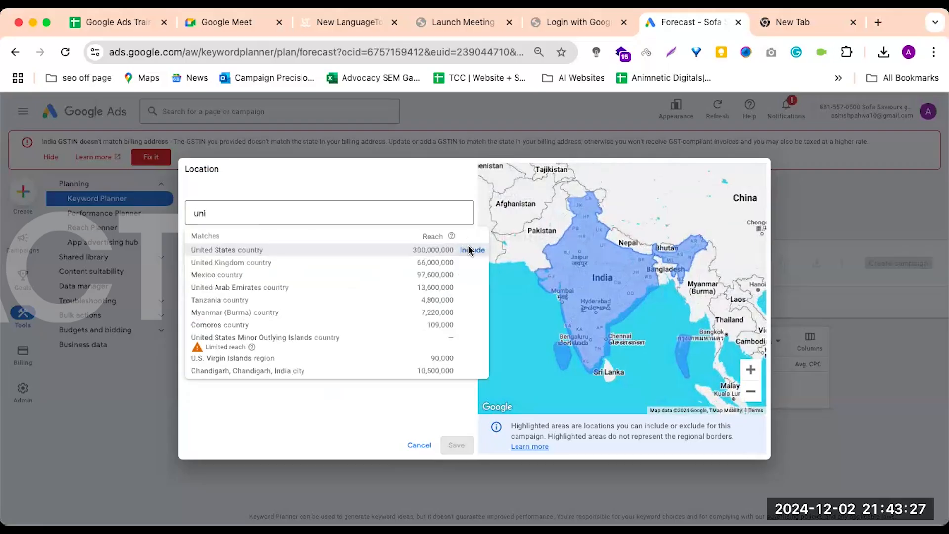
{"action": "left_click", "coordinate": [469, 250]}
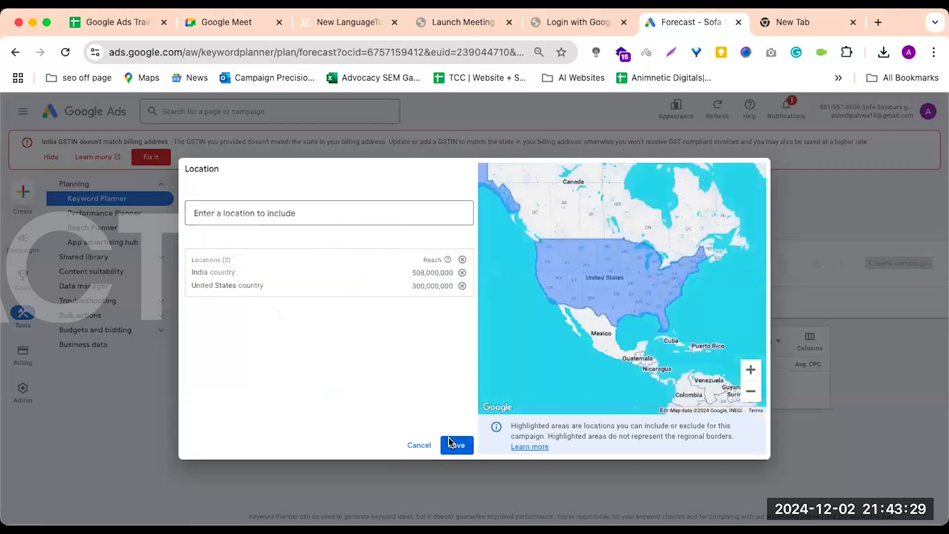
{"action": "left_click", "coordinate": [450, 444]}
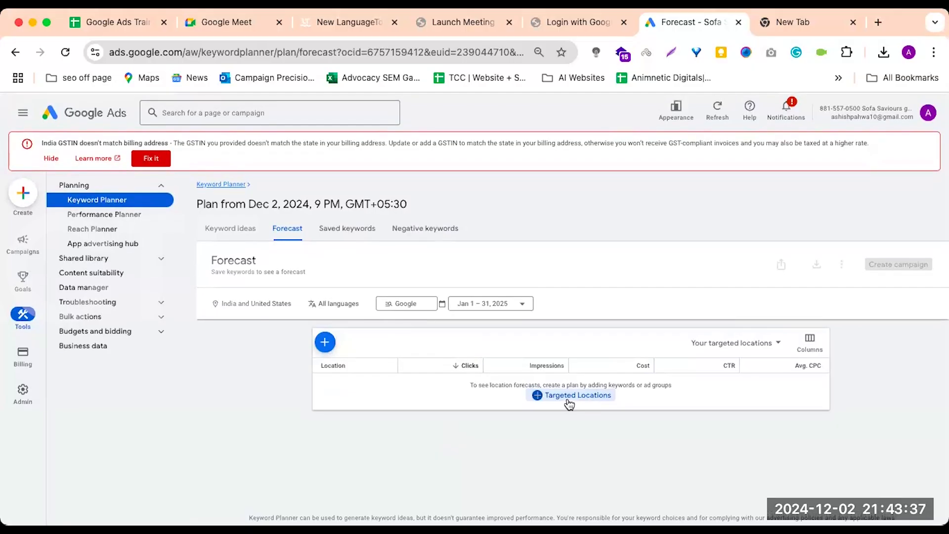
{"action": "scroll", "coordinate": [389, 387], "scroll_direction": "down", "scroll_amount": 1}
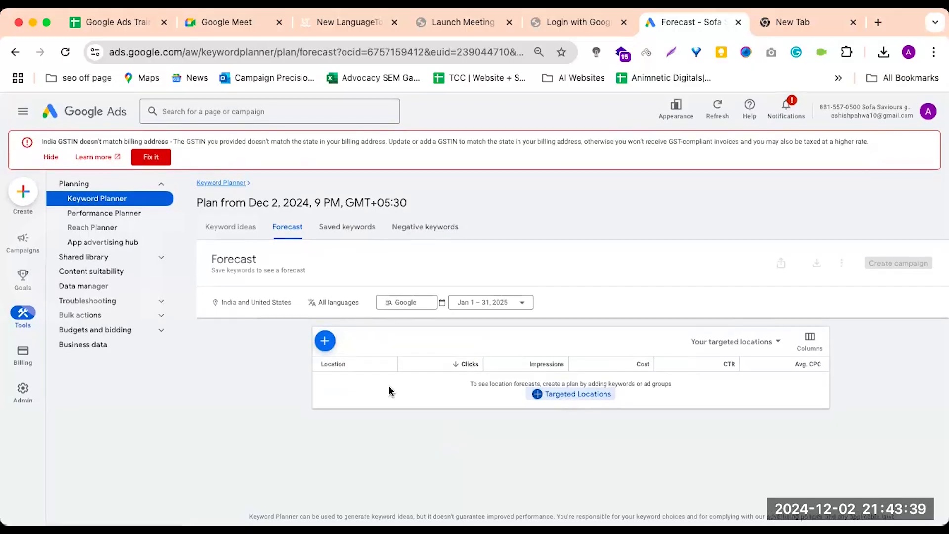
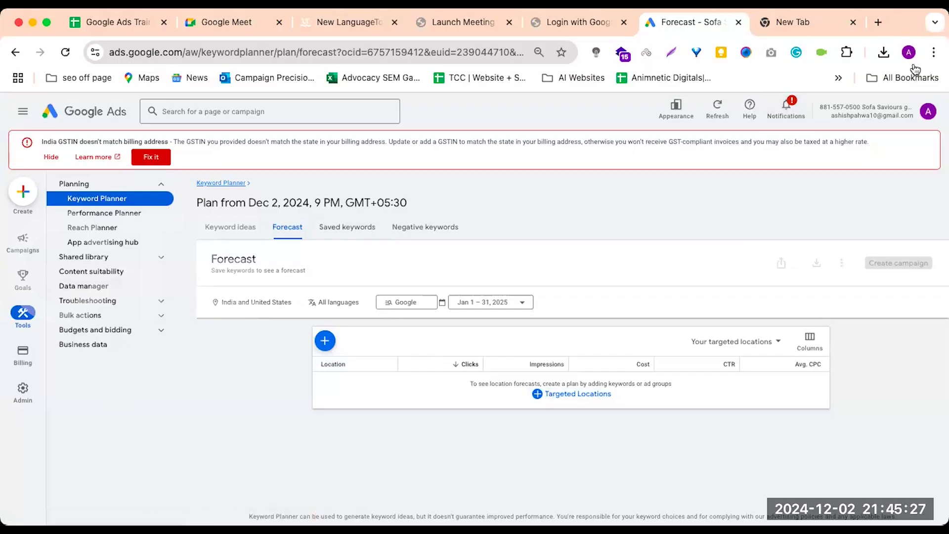
Switch to the Royal Sofa Center Google Ads account and open its Keyword Planner
{"action": "left_click", "coordinate": [928, 112]}
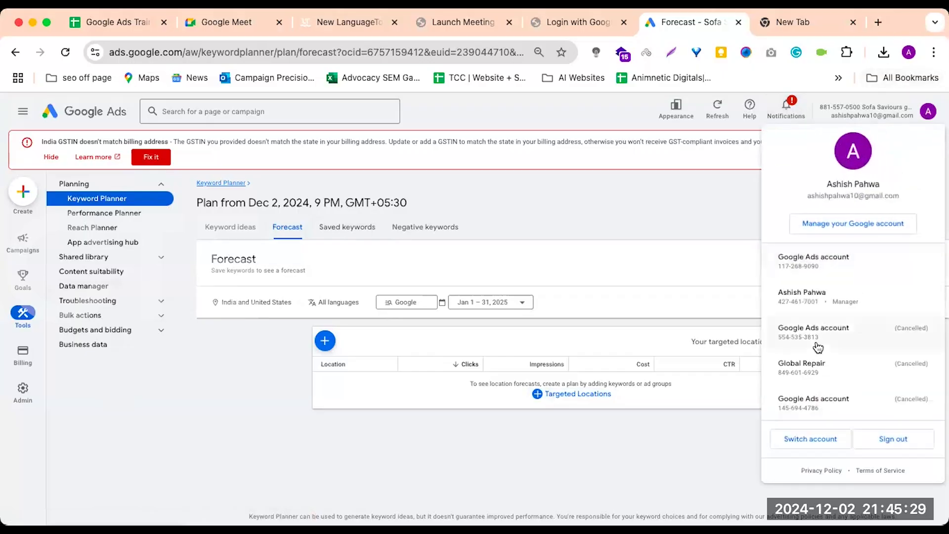
{"action": "scroll", "coordinate": [819, 329], "scroll_direction": "down", "scroll_amount": 2}
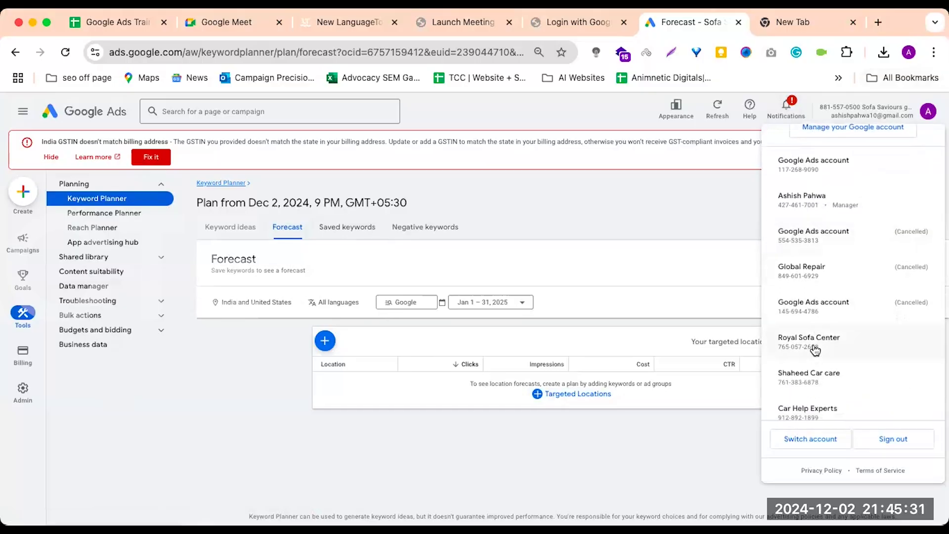
{"action": "left_click", "coordinate": [810, 341]}
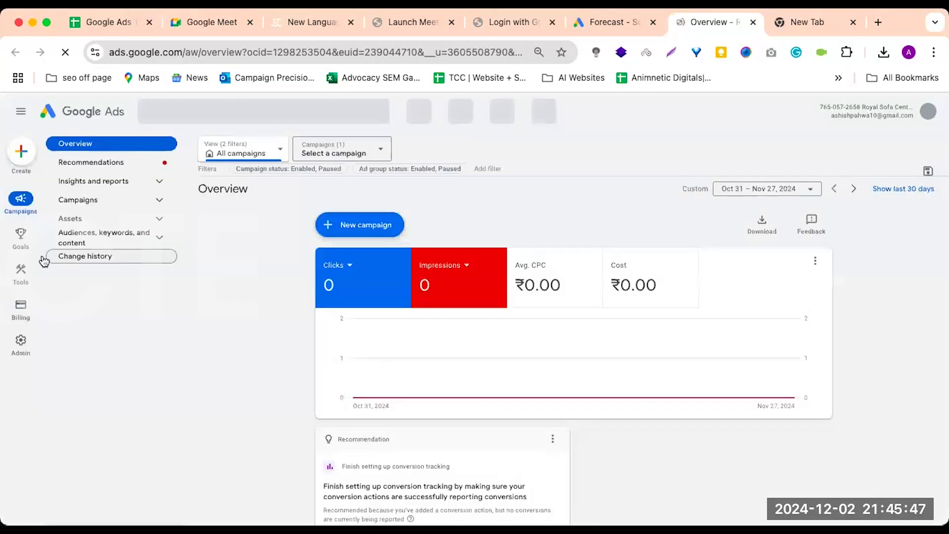
{"action": "left_click", "coordinate": [20, 271]}
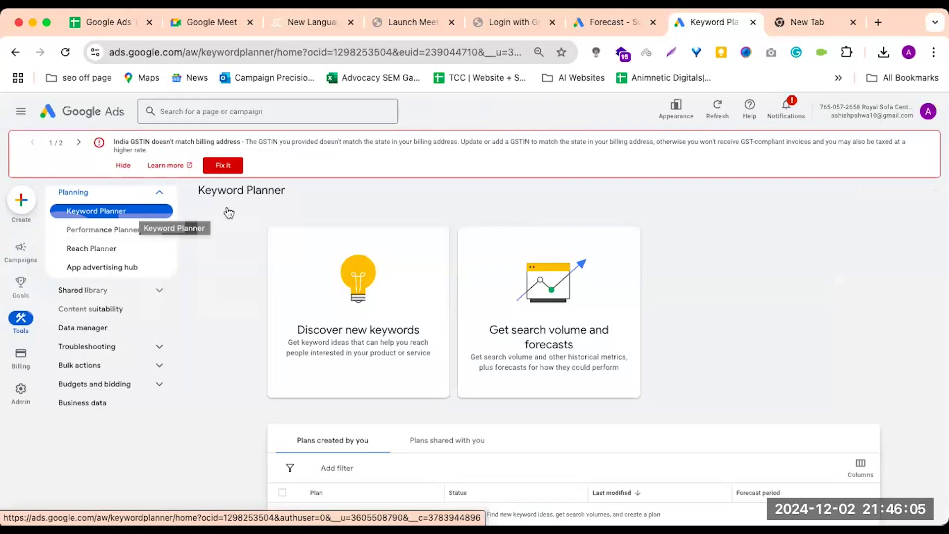
Paste the copied Python course keywords into Get search volume and forecasts and submit them to create a plan
{"action": "left_click", "coordinate": [546, 352]}
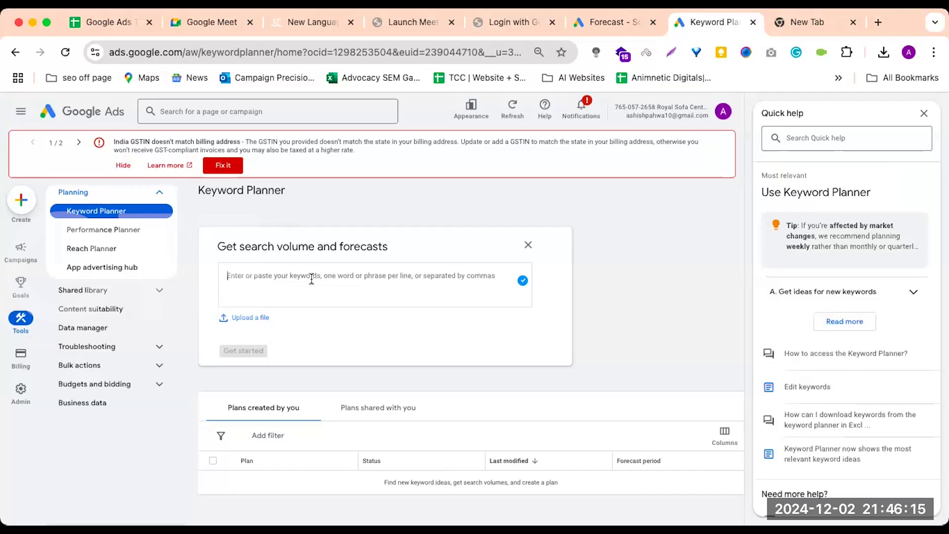
{"action": "key", "text": "super+v"}
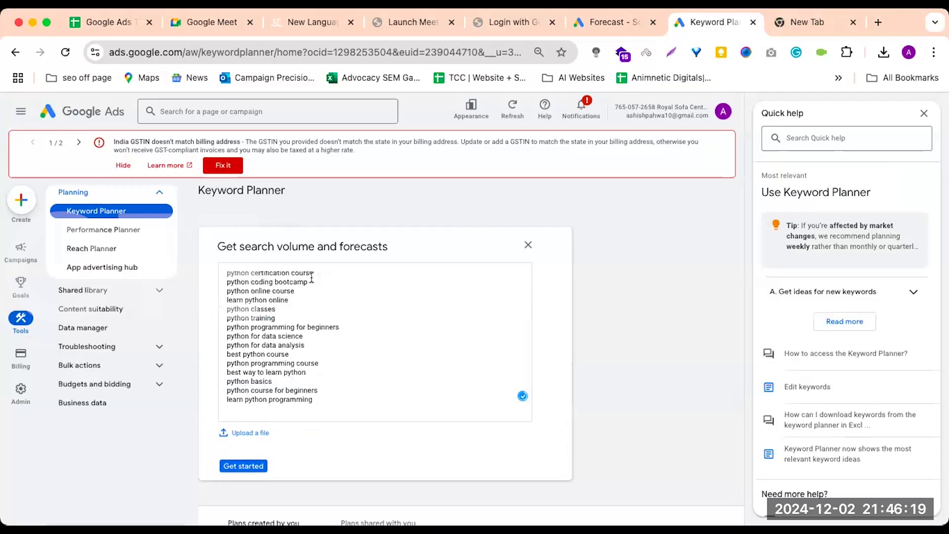
{"action": "scroll", "coordinate": [311, 278], "scroll_direction": "down", "scroll_amount": 2}
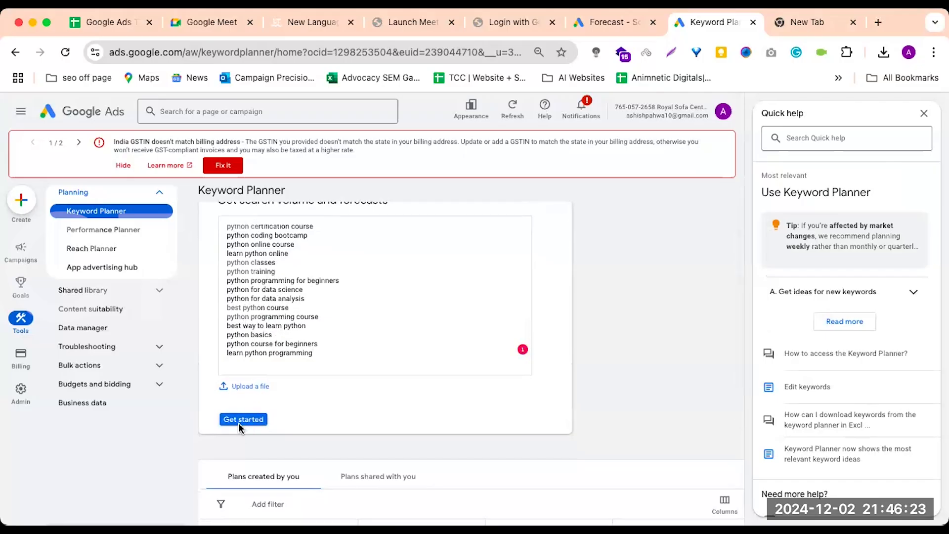
{"action": "scroll", "coordinate": [238, 422], "scroll_direction": "up", "scroll_amount": 2}
{"action": "left_click", "coordinate": [236, 469]}
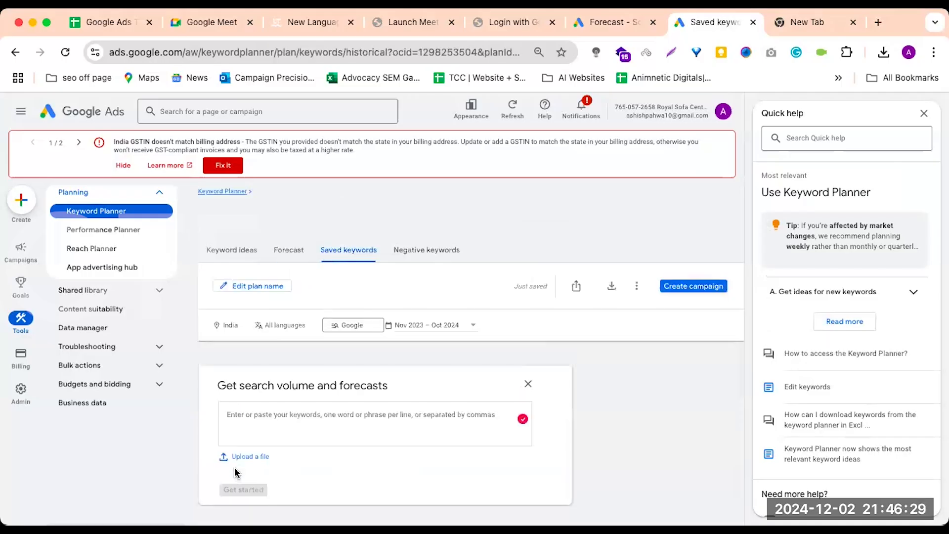
Examine the plan's forecast, including conversions, costs, clicks, and the location and device breakdowns
{"action": "left_click", "coordinate": [293, 240]}
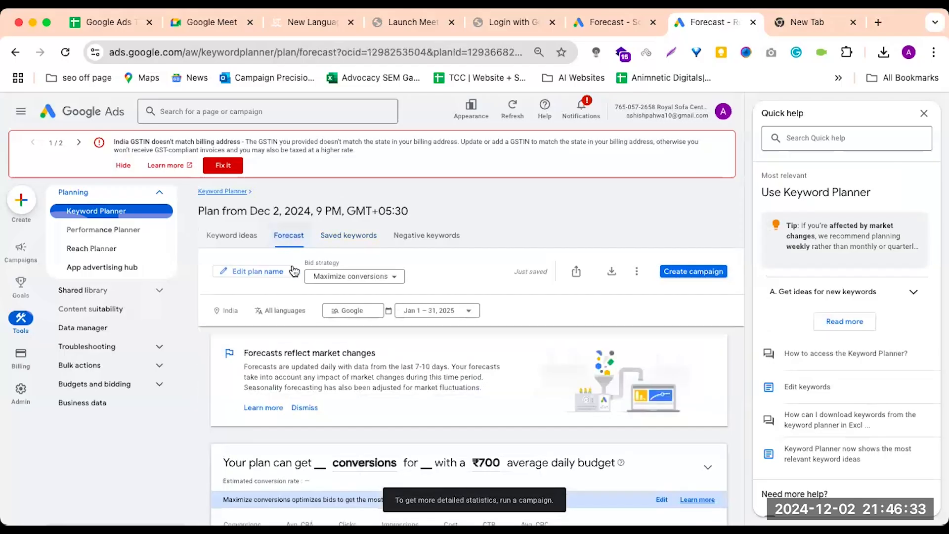
{"action": "scroll", "coordinate": [284, 368], "scroll_direction": "down", "scroll_amount": 2}
{"action": "scroll", "coordinate": [284, 369], "scroll_direction": "down", "scroll_amount": 2}
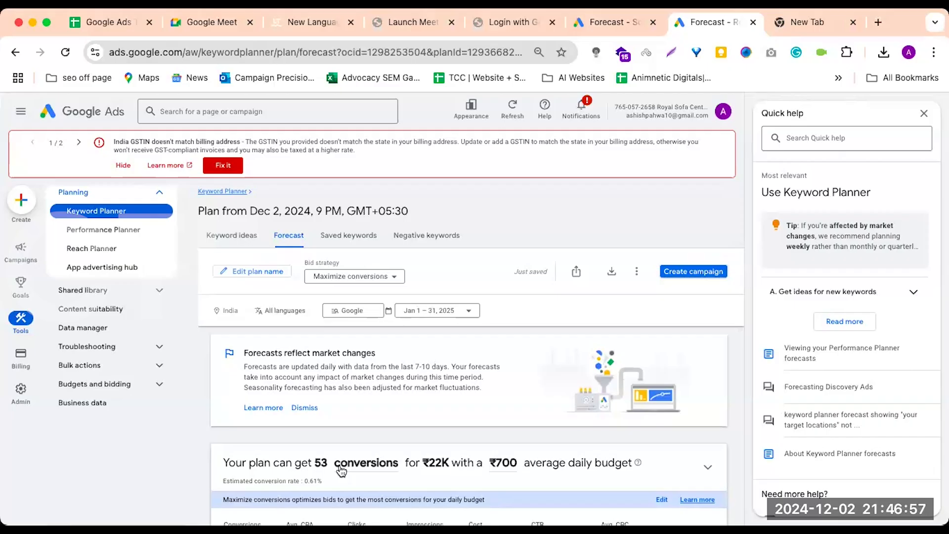
{"action": "scroll", "coordinate": [340, 471], "scroll_direction": "down", "scroll_amount": 3}
{"action": "scroll", "coordinate": [317, 409], "scroll_direction": "up", "scroll_amount": 1}
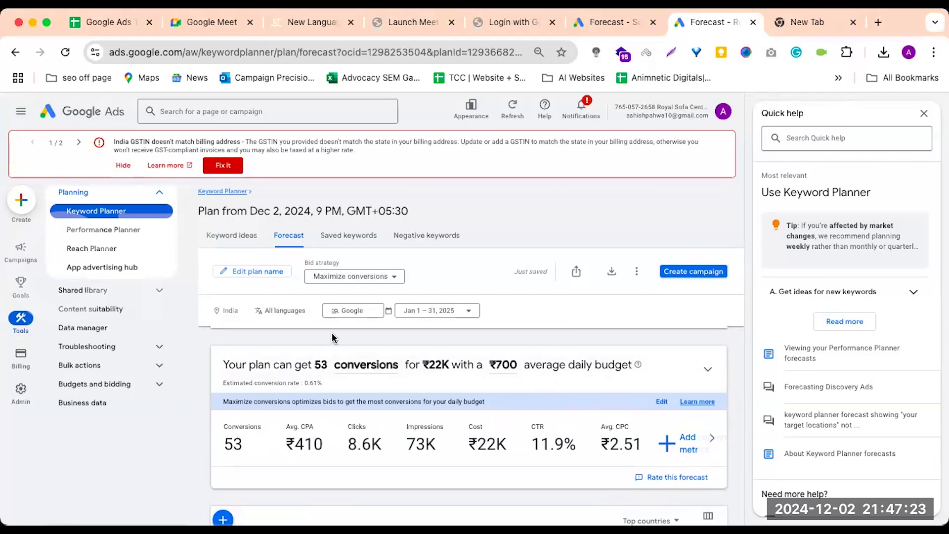
{"action": "scroll", "coordinate": [463, 345], "scroll_direction": "down", "scroll_amount": 10}
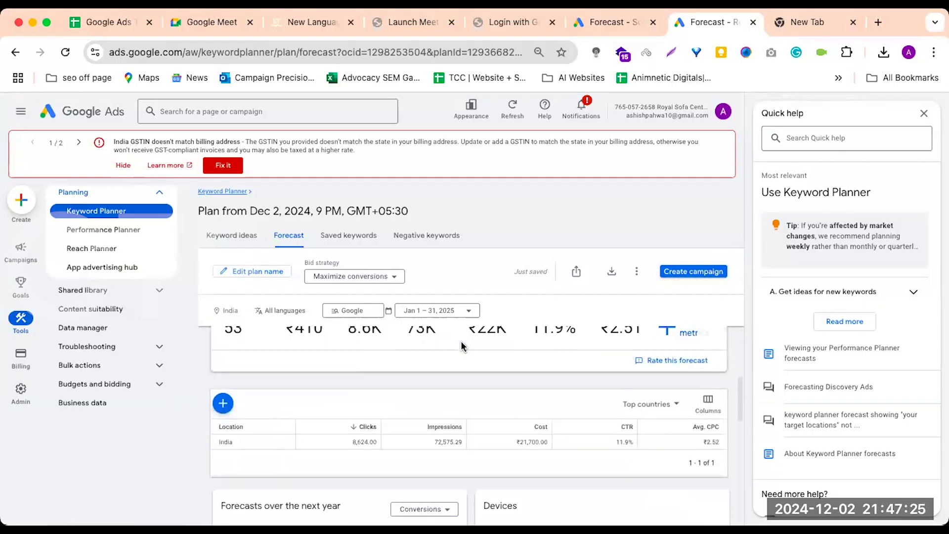
{"action": "scroll", "coordinate": [463, 343], "scroll_direction": "down", "scroll_amount": 5}
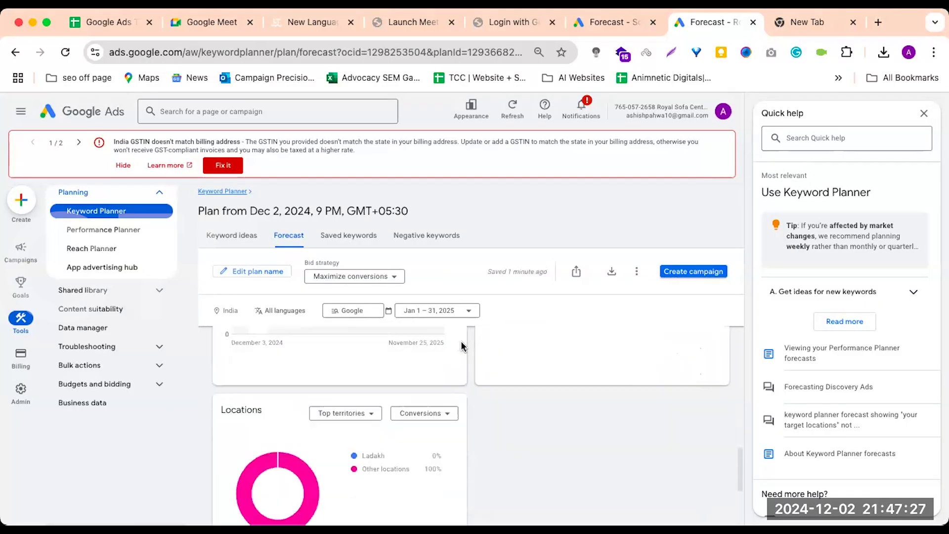
{"action": "scroll", "coordinate": [463, 345], "scroll_direction": "up", "scroll_amount": 15}
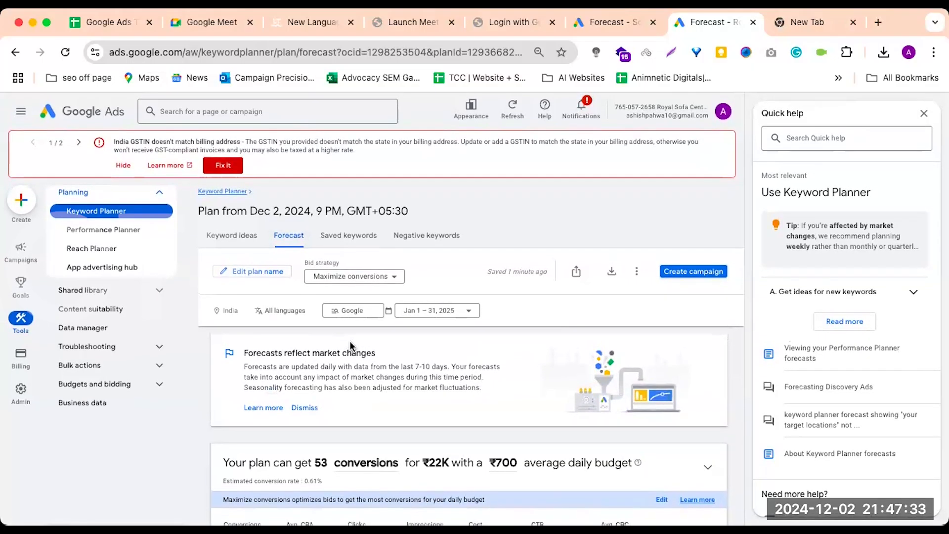
{"action": "scroll", "coordinate": [355, 362], "scroll_direction": "down", "scroll_amount": 2}
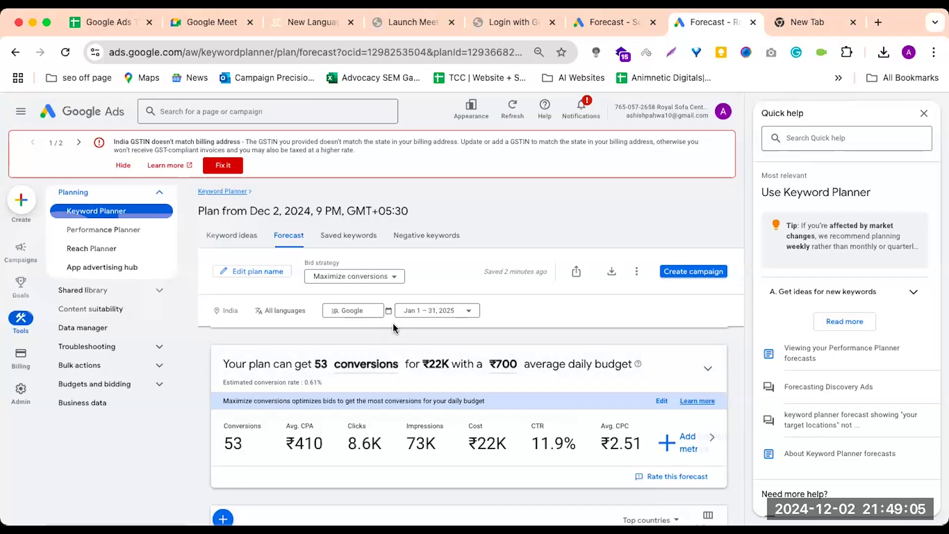
{"action": "scroll", "coordinate": [393, 322], "scroll_direction": "down", "scroll_amount": 1}
{"action": "scroll", "coordinate": [393, 322], "scroll_direction": "up", "scroll_amount": 1}
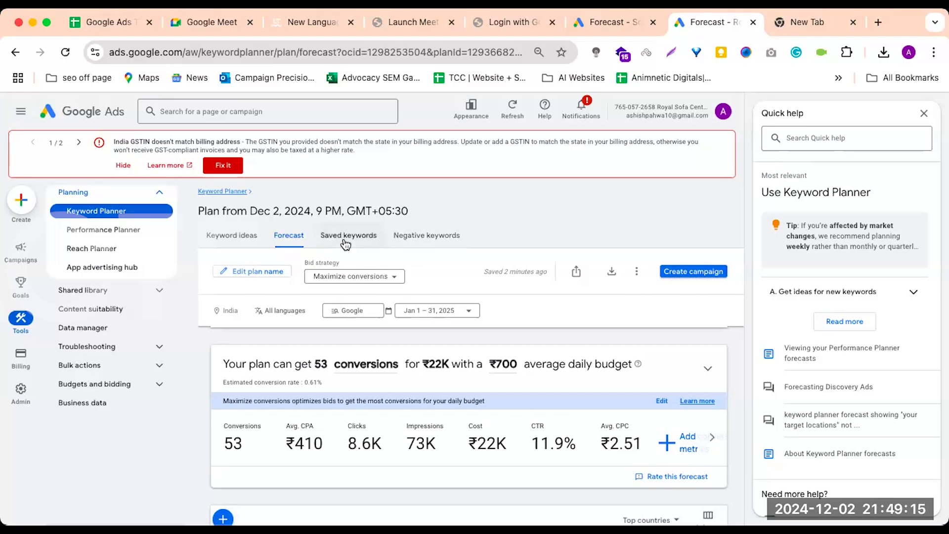
Review the plan's saved keywords, negative keywords and keyword ideas, and return to the Keyword Planner start page
{"action": "left_click", "coordinate": [374, 236]}
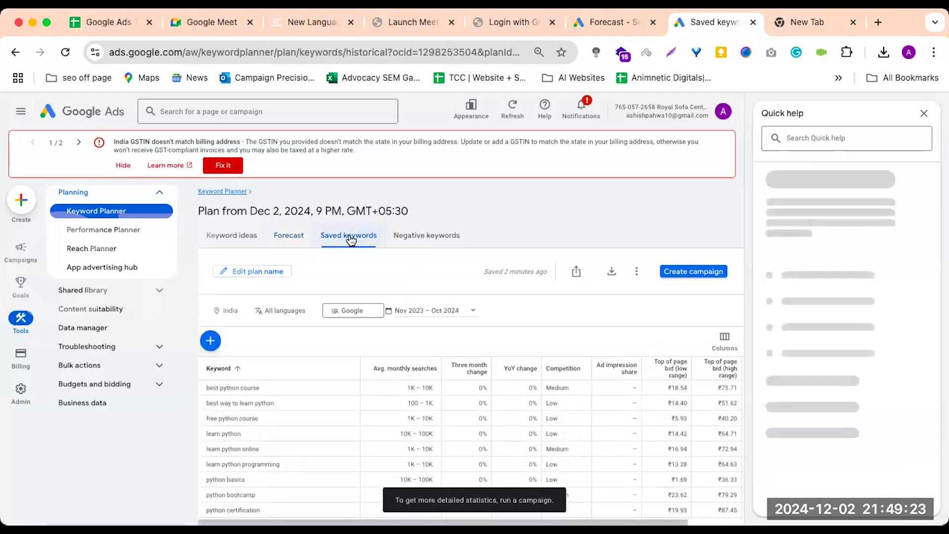
{"action": "left_click", "coordinate": [410, 236]}
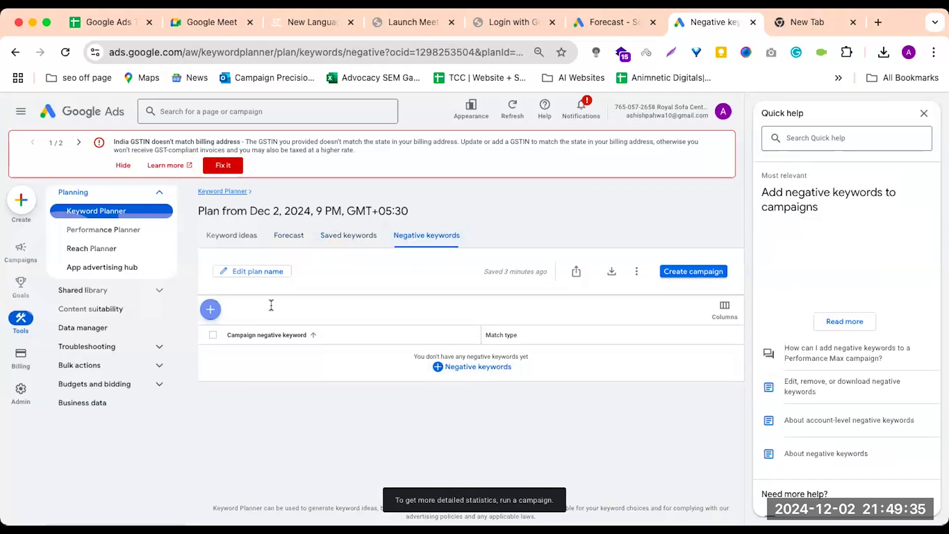
{"action": "left_click", "coordinate": [240, 247]}
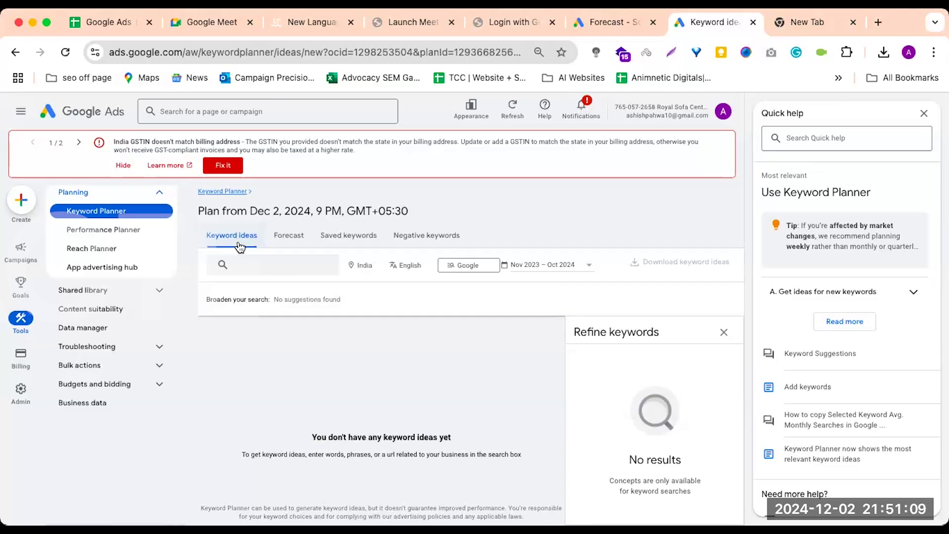
{"action": "left_click", "coordinate": [305, 236]}
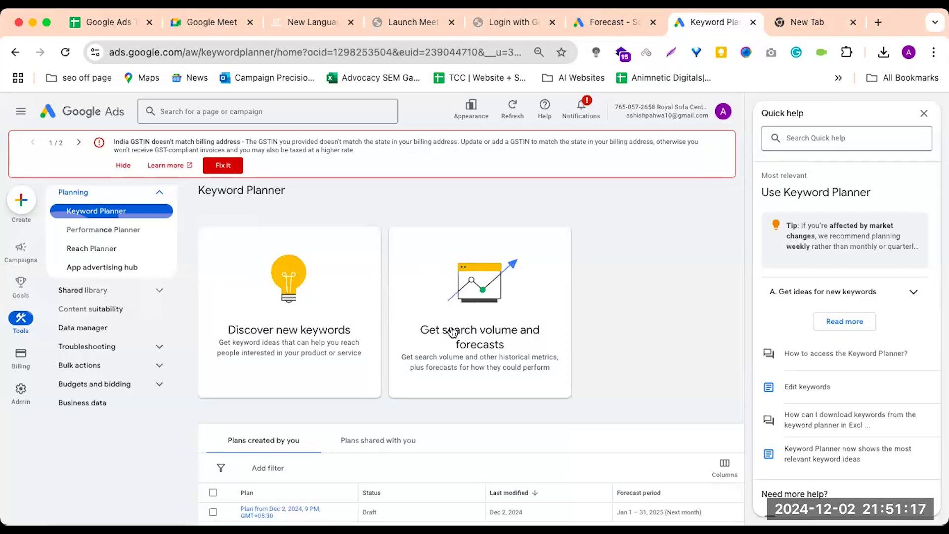
Open Discover new keywords, compare the keyword-based and website-based options, and choose to start with a website
{"action": "left_click", "coordinate": [270, 305]}
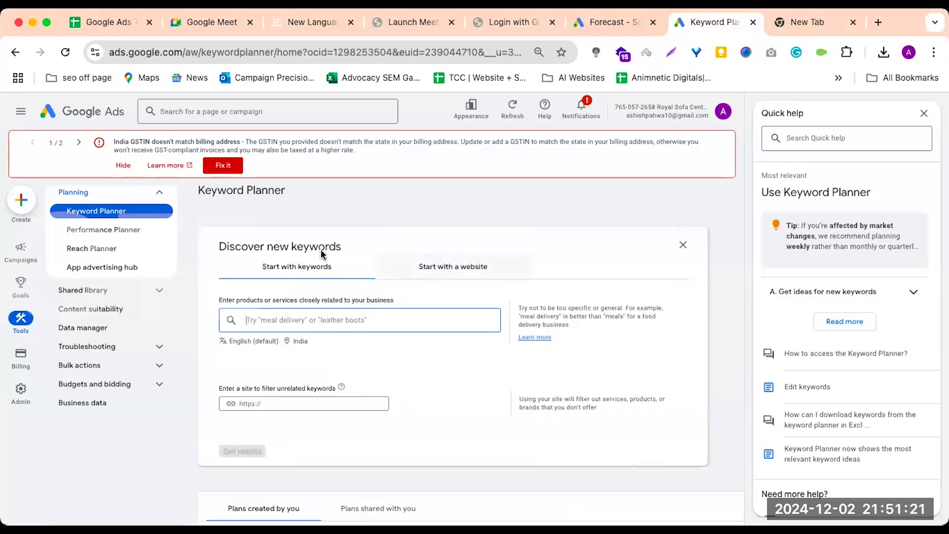
{"action": "left_click", "coordinate": [467, 270]}
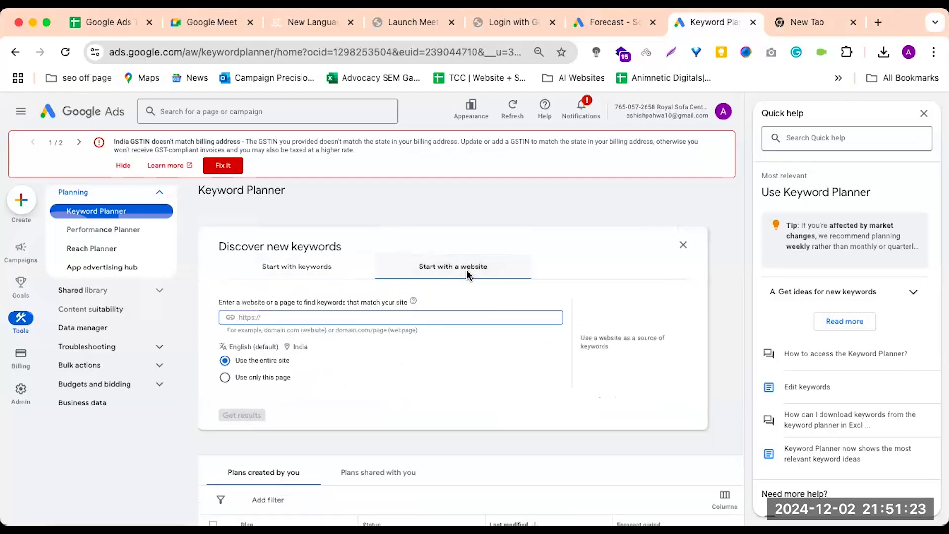
{"action": "left_click", "coordinate": [292, 270]}
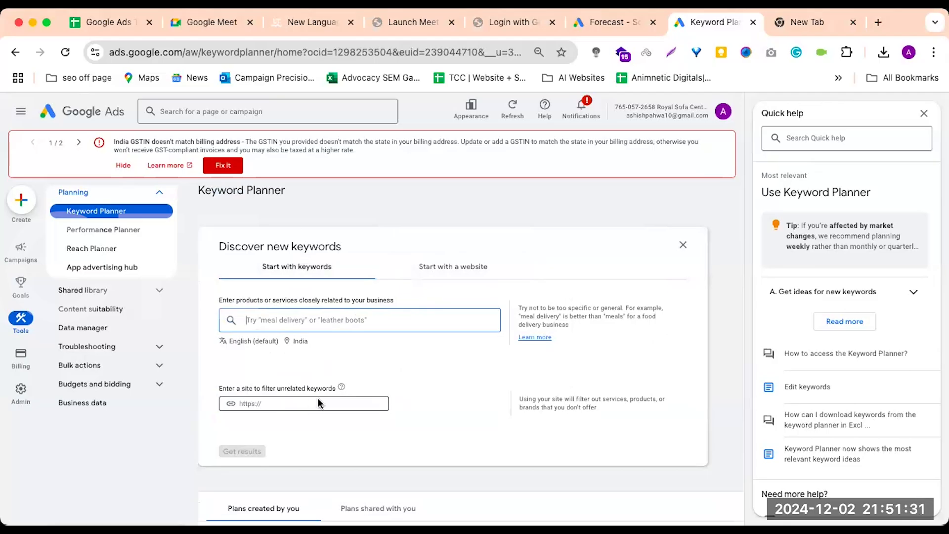
{"action": "left_click", "coordinate": [452, 268]}
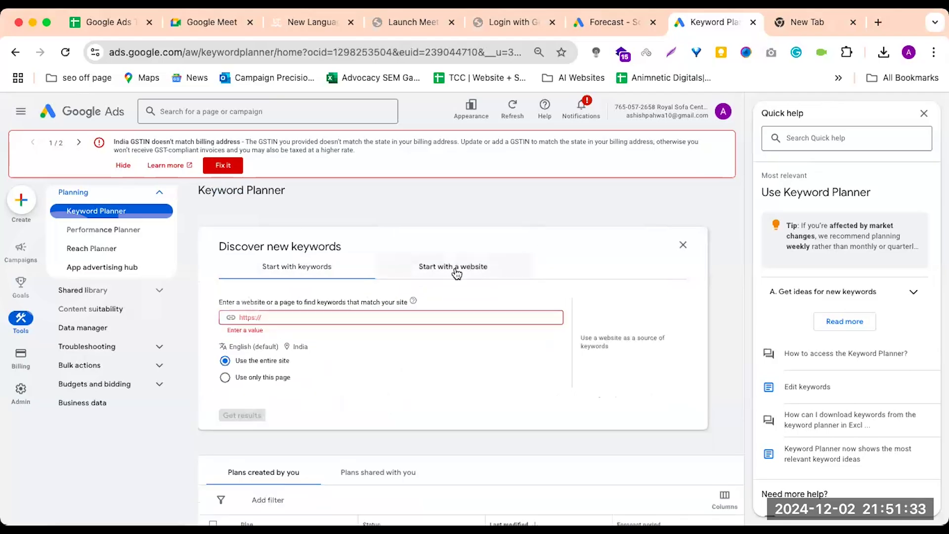
{"action": "left_click", "coordinate": [307, 269]}
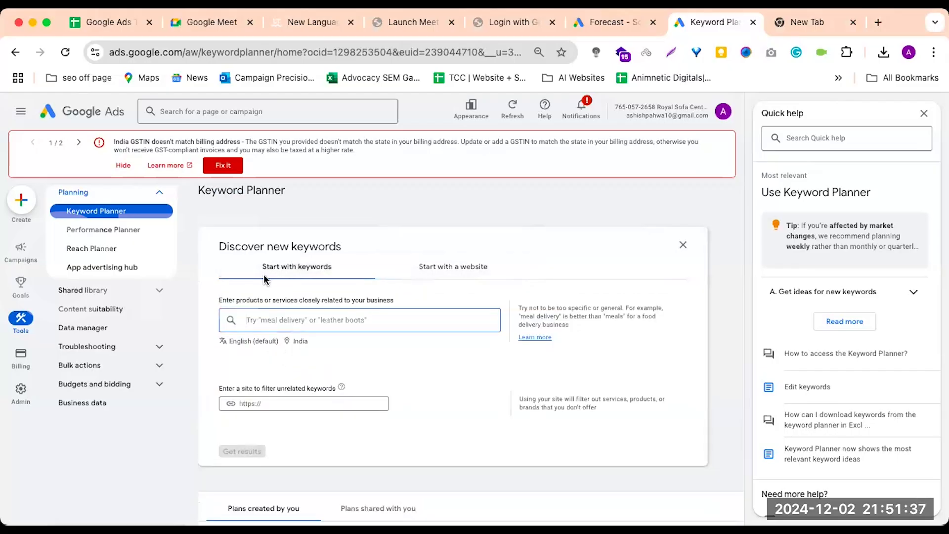
{"action": "left_click", "coordinate": [471, 266]}
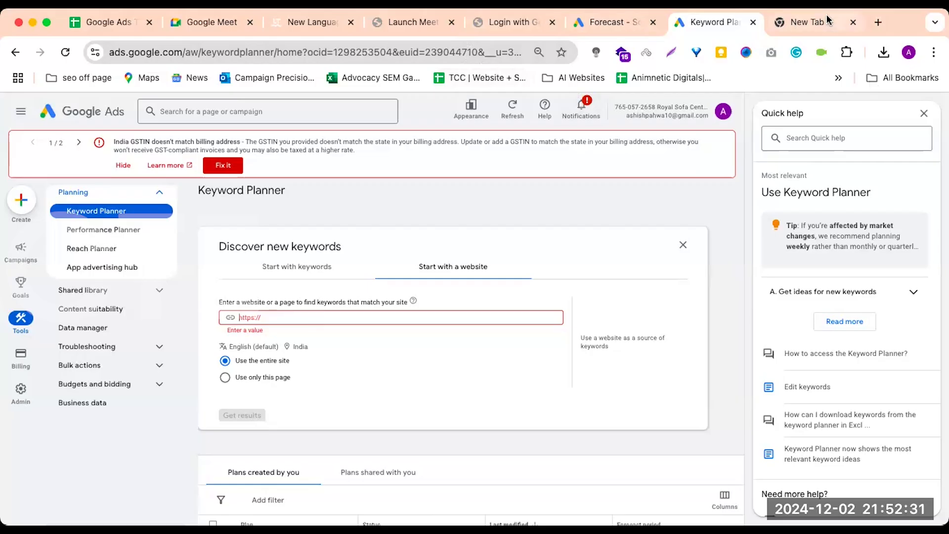
Copy the address acte.in from the new browser tab, get keyword ideas from the entire site, and hide the keyword refinement pane
{"action": "left_click", "coordinate": [803, 18]}
{"action": "key", "text": "super+c"}
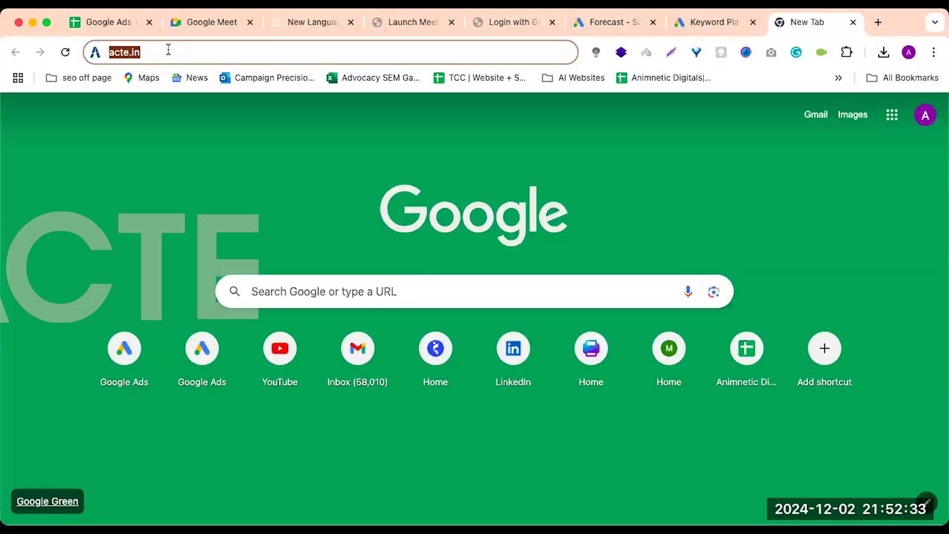
{"action": "left_click", "coordinate": [698, 18]}
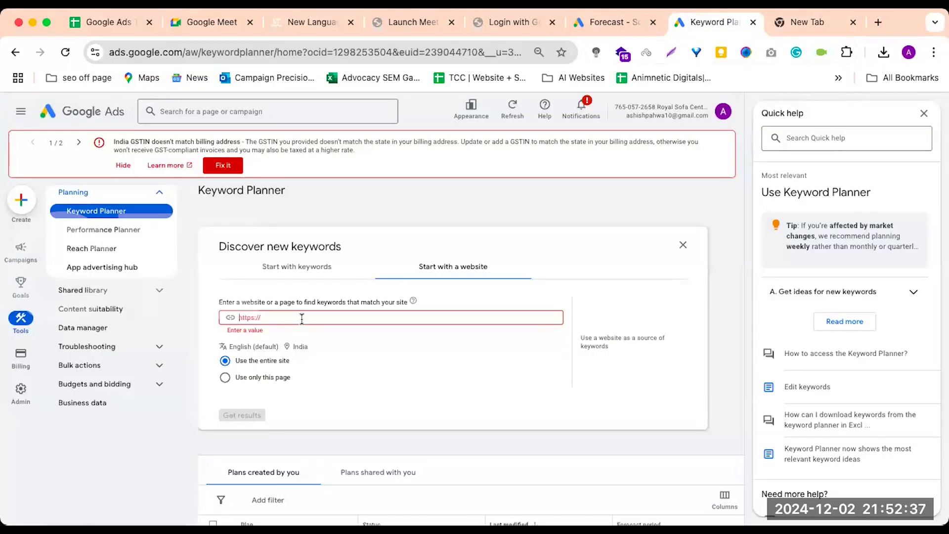
{"action": "key", "text": "super+v"}
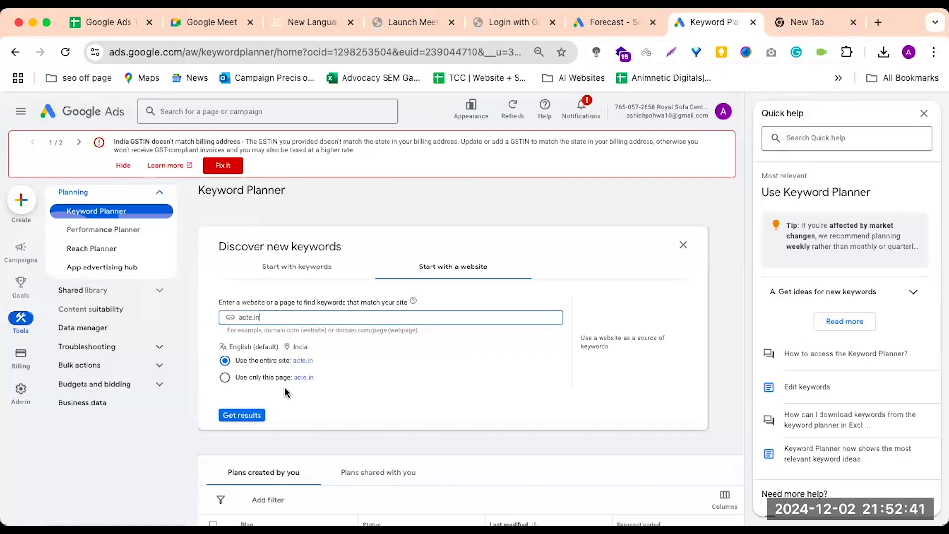
{"action": "left_click", "coordinate": [228, 415]}
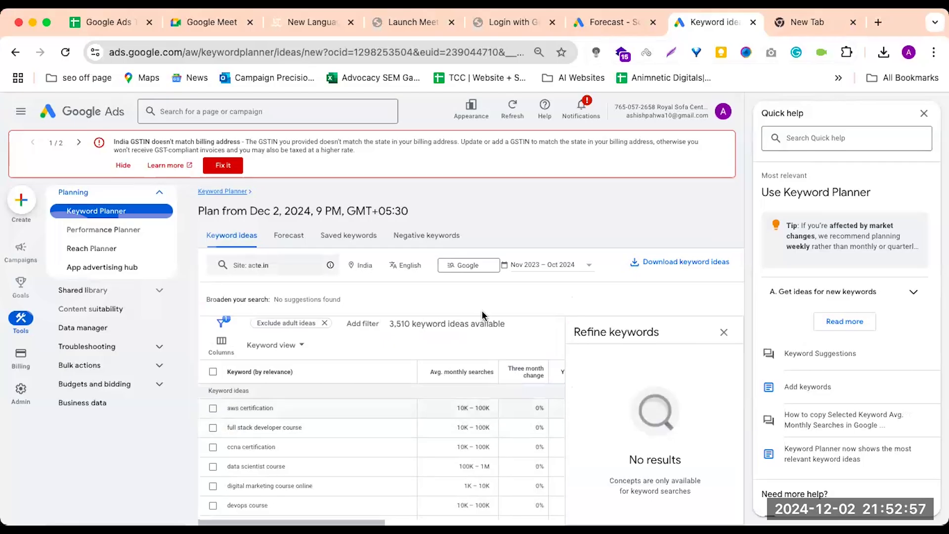
{"action": "left_click", "coordinate": [724, 332]}
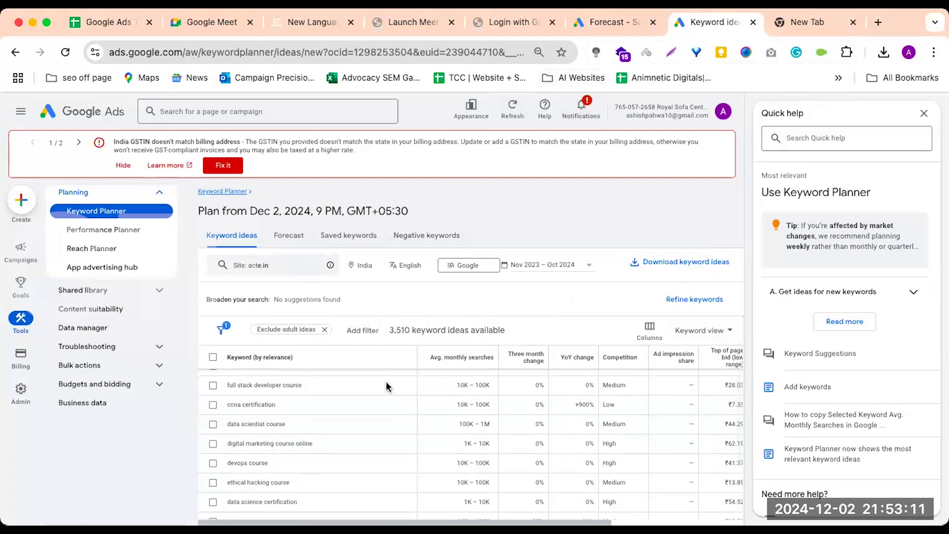
Examine the keyword ideas generated from acte.in and highlight the "aws certification" keyword
{"action": "scroll", "coordinate": [387, 386], "scroll_direction": "down", "scroll_amount": 2}
{"action": "scroll", "coordinate": [386, 385], "scroll_direction": "down", "scroll_amount": 1}
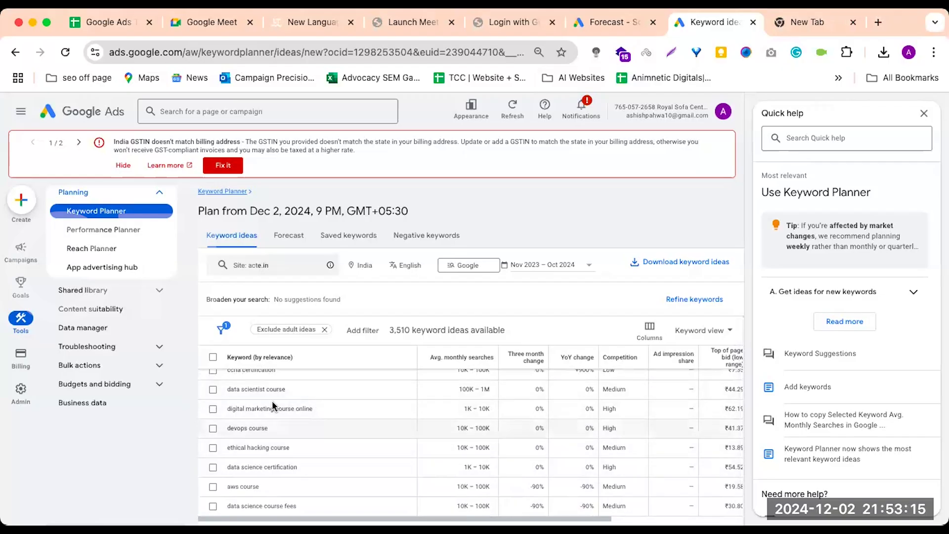
{"action": "scroll", "coordinate": [282, 433], "scroll_direction": "down", "scroll_amount": 2}
{"action": "scroll", "coordinate": [282, 433], "scroll_direction": "down", "scroll_amount": 1}
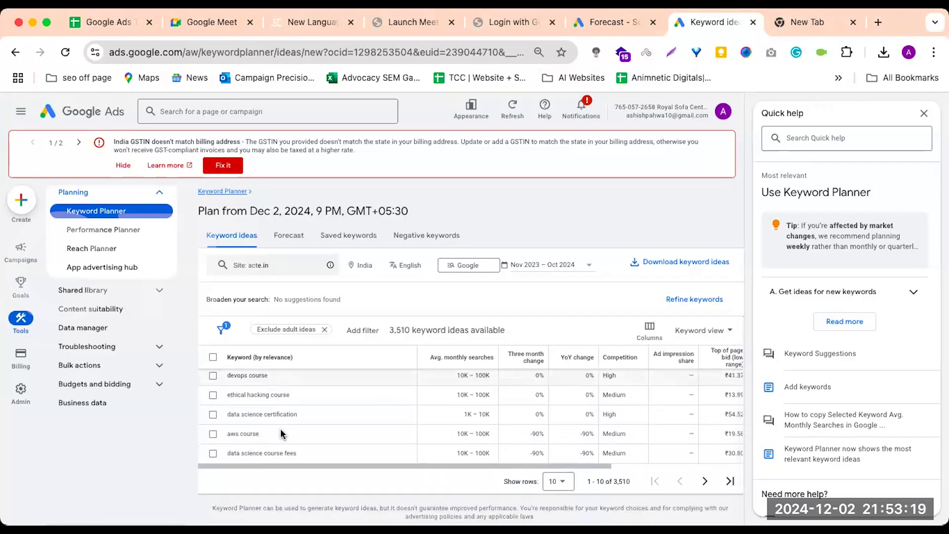
{"action": "scroll", "coordinate": [282, 434], "scroll_direction": "up", "scroll_amount": 3}
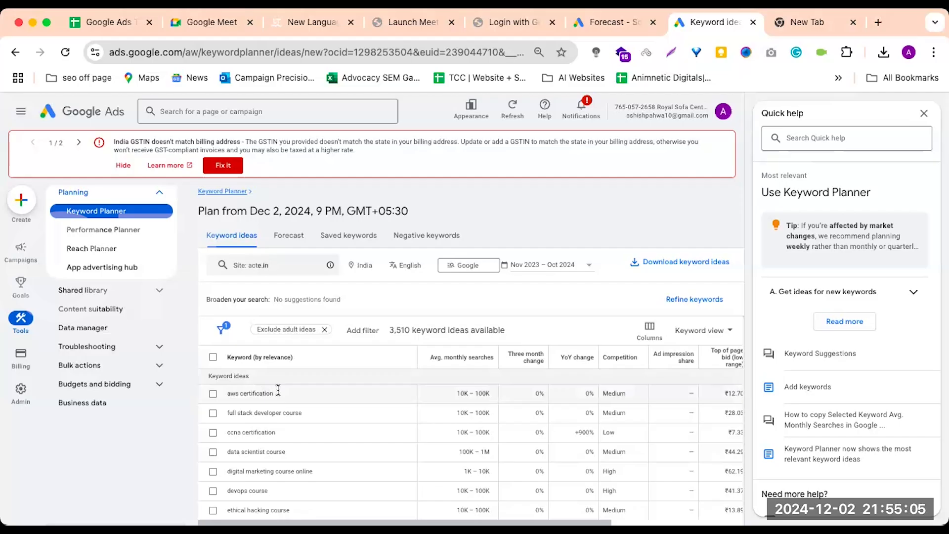
{"action": "left_click_drag", "start_coordinate": [278, 390], "coordinate": [227, 395]}
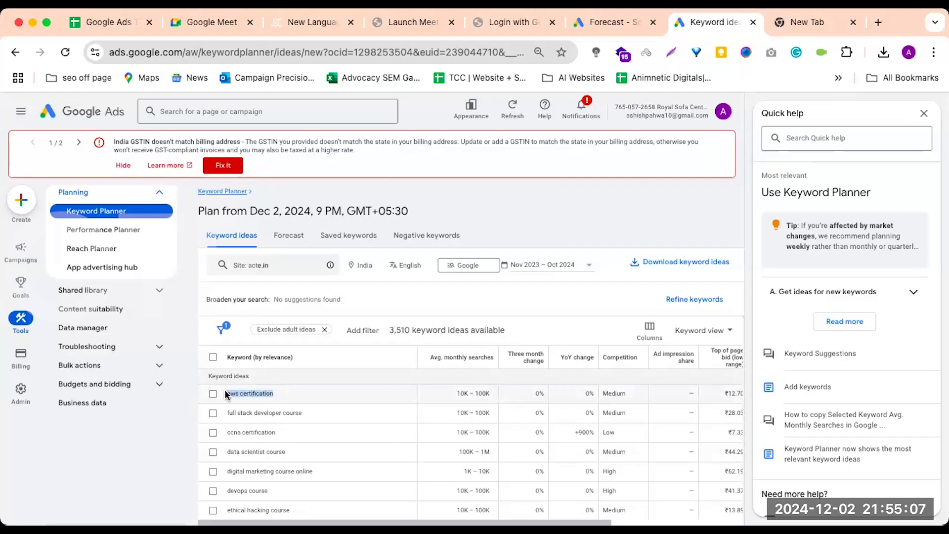